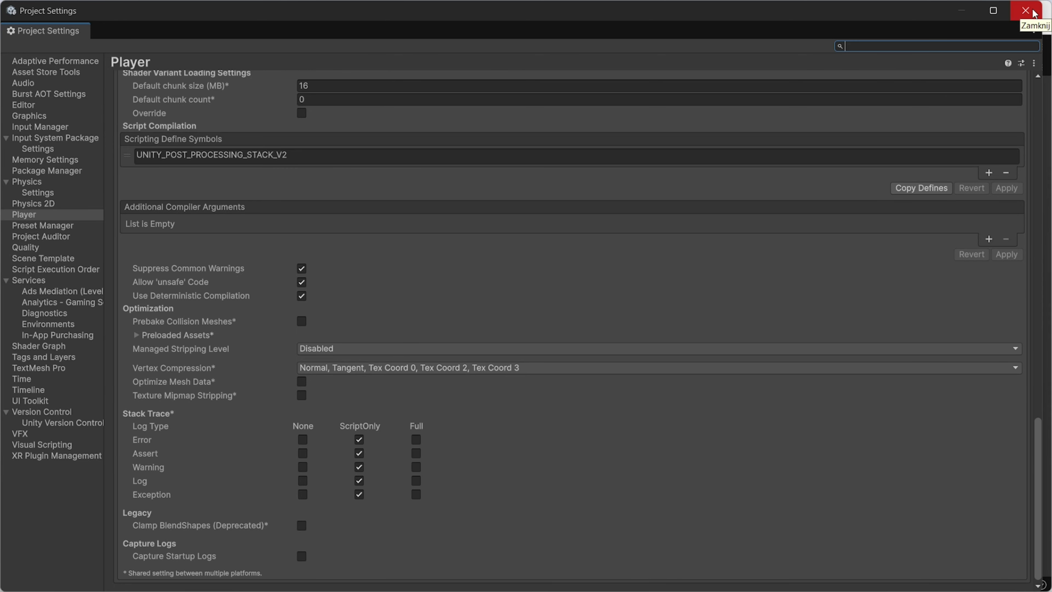
Close the project settings and create an empty object named Time Core in the scene
click(1033, 12)
click(12, 83)
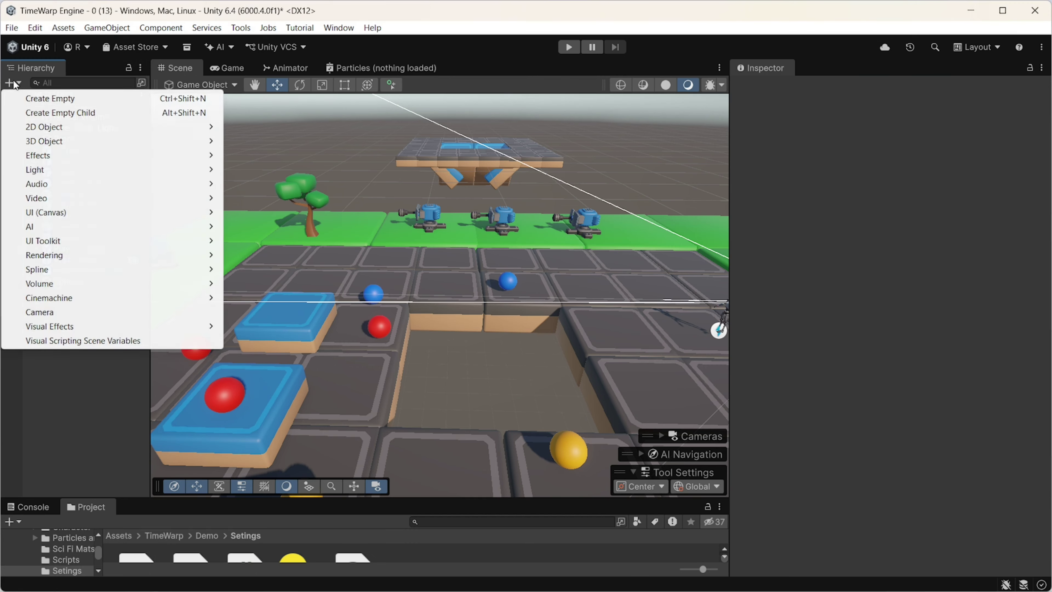
click(25, 98)
text(Time)
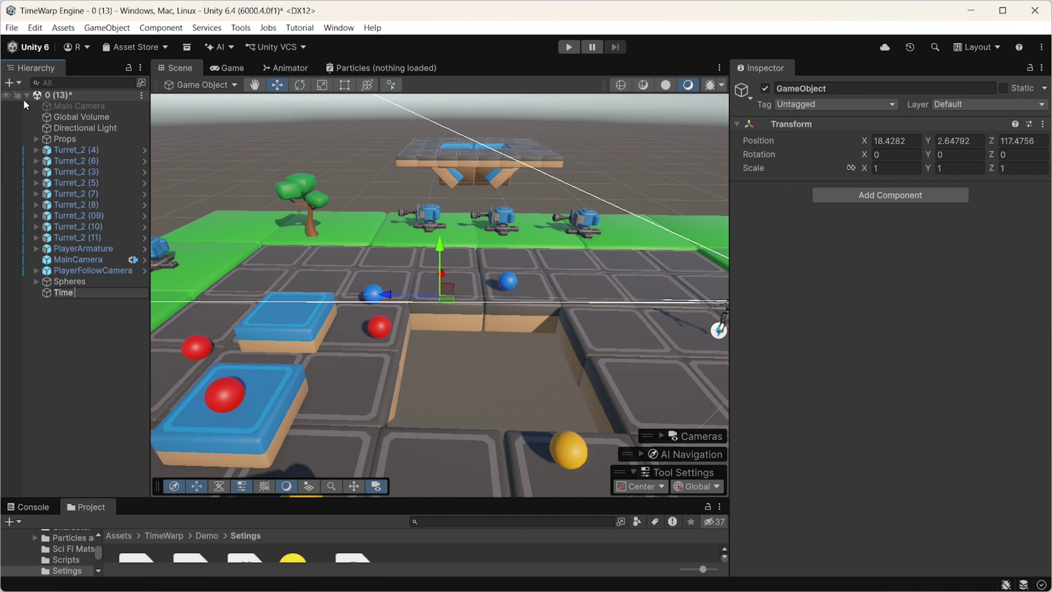
text( Core)
key(Return)
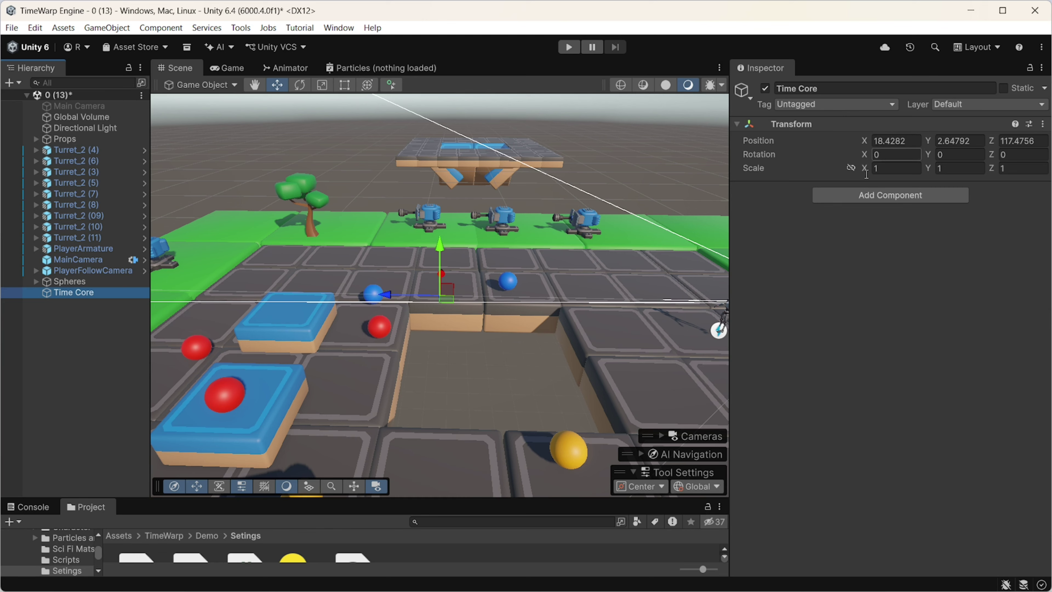
Add the Time Warp Manager and Time Warp Auto Setup components to the Time Core object
click(864, 196)
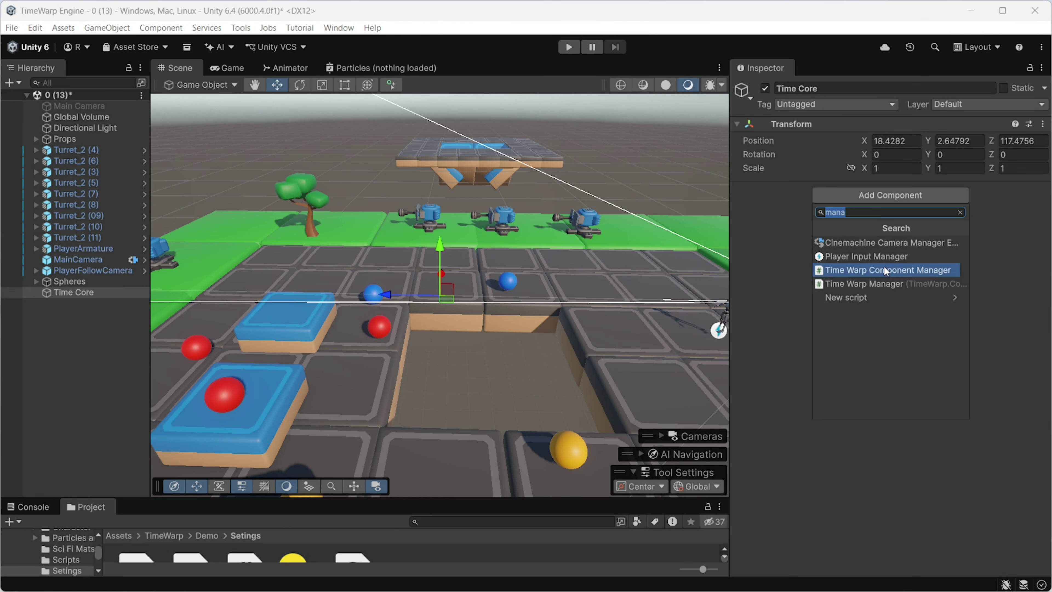
click(882, 284)
click(887, 205)
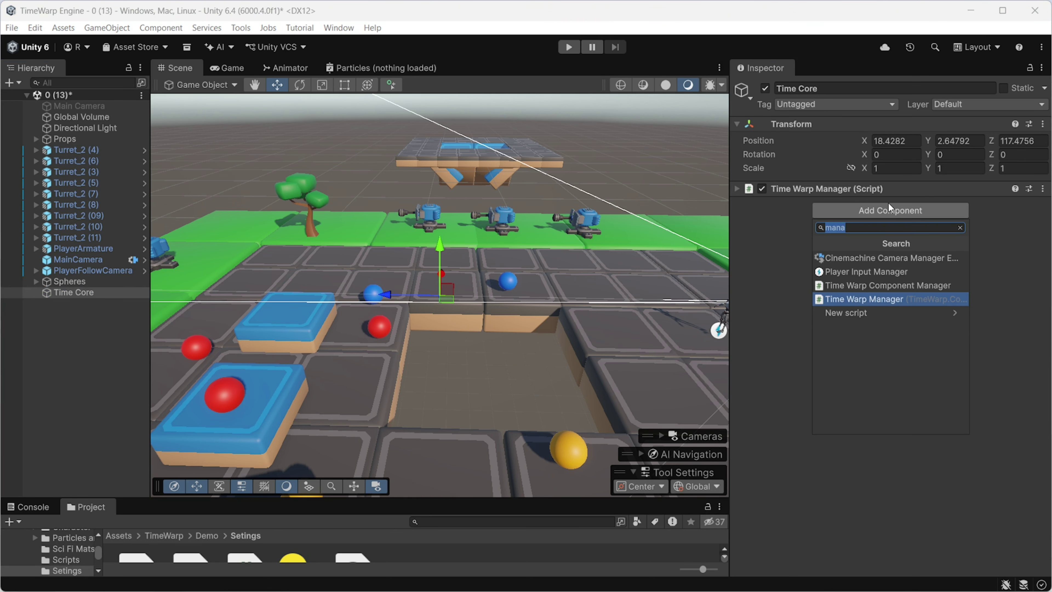
text(aut)
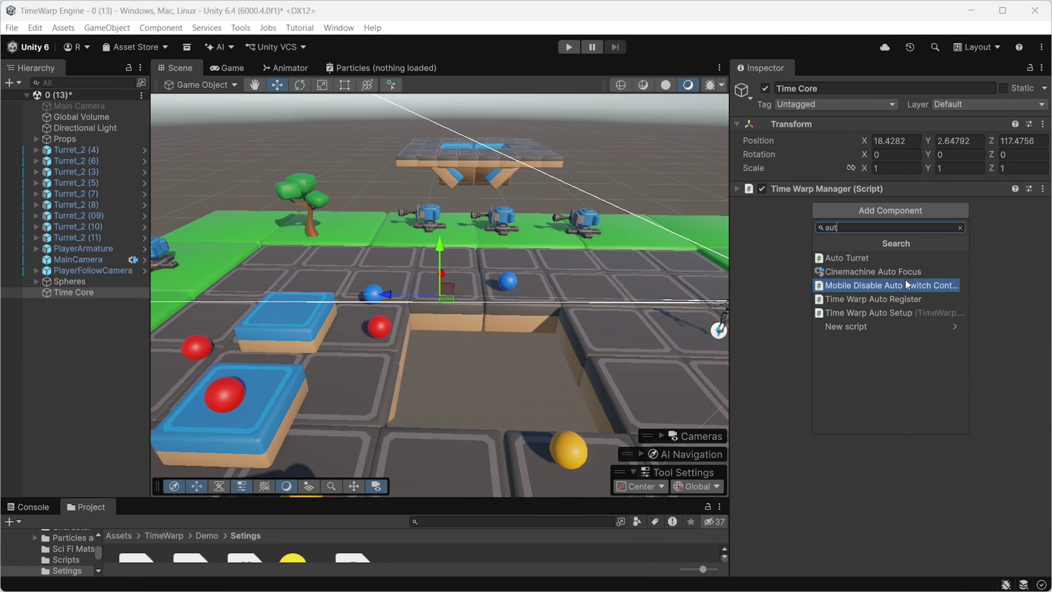
click(897, 313)
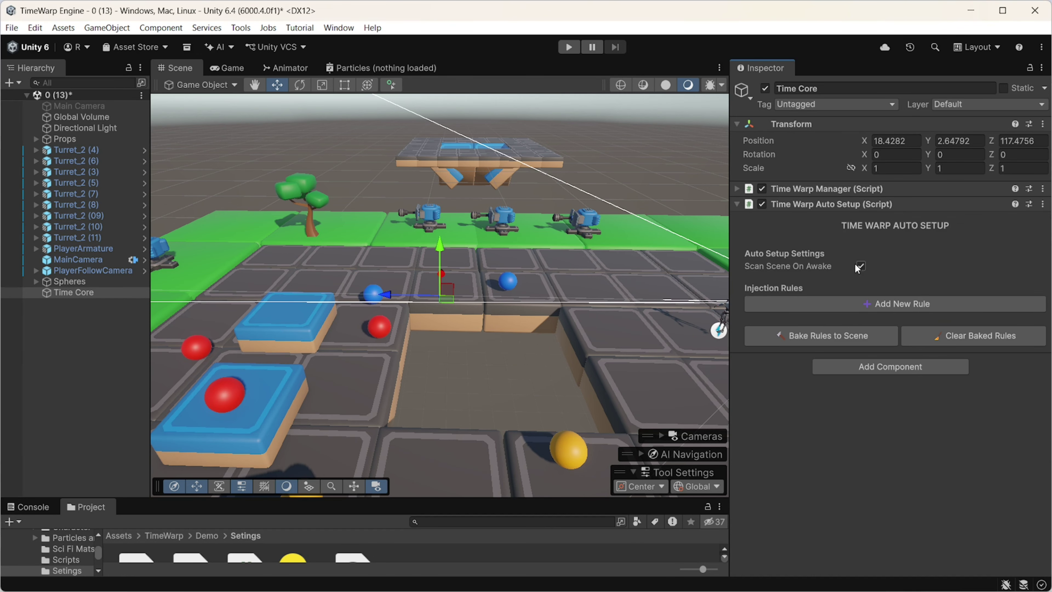
Set the Time Warp Manager's Engine Mode to Hybrid and its Max Record Time to 15 seconds
click(794, 189)
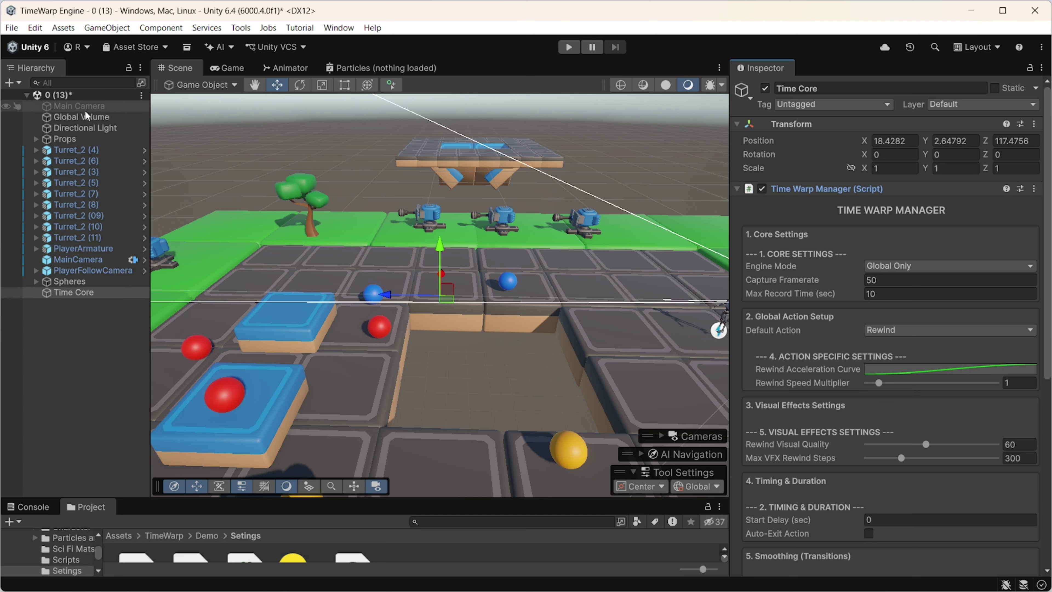
click(919, 265)
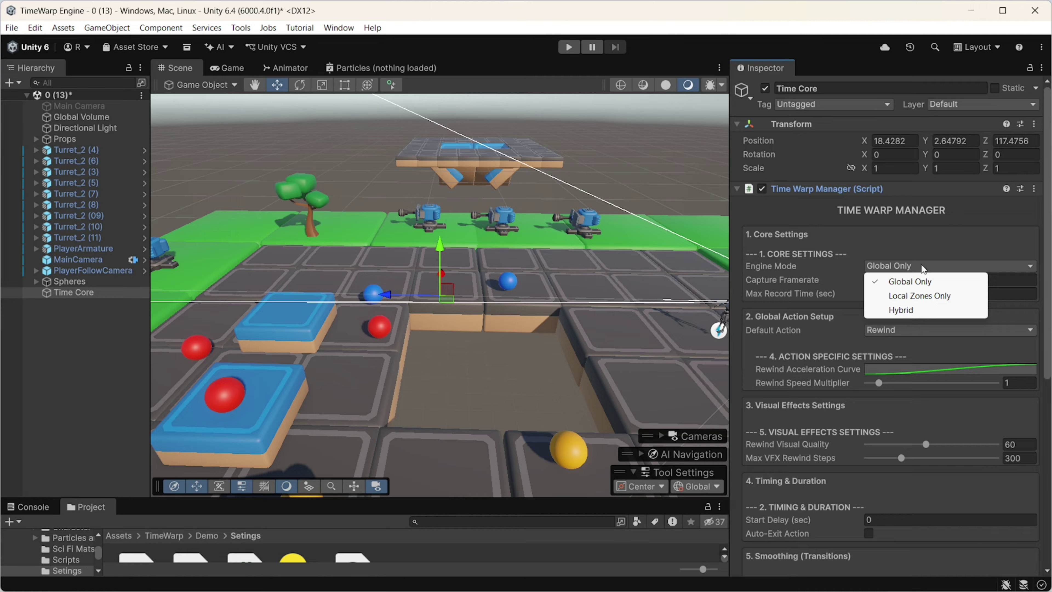
click(922, 311)
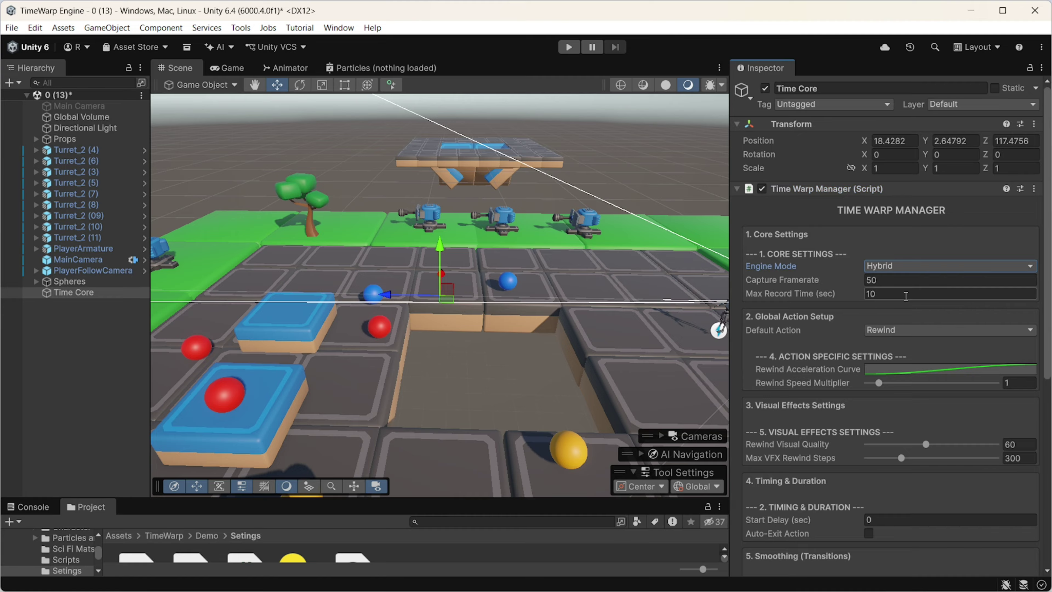
click(903, 293)
text(15)
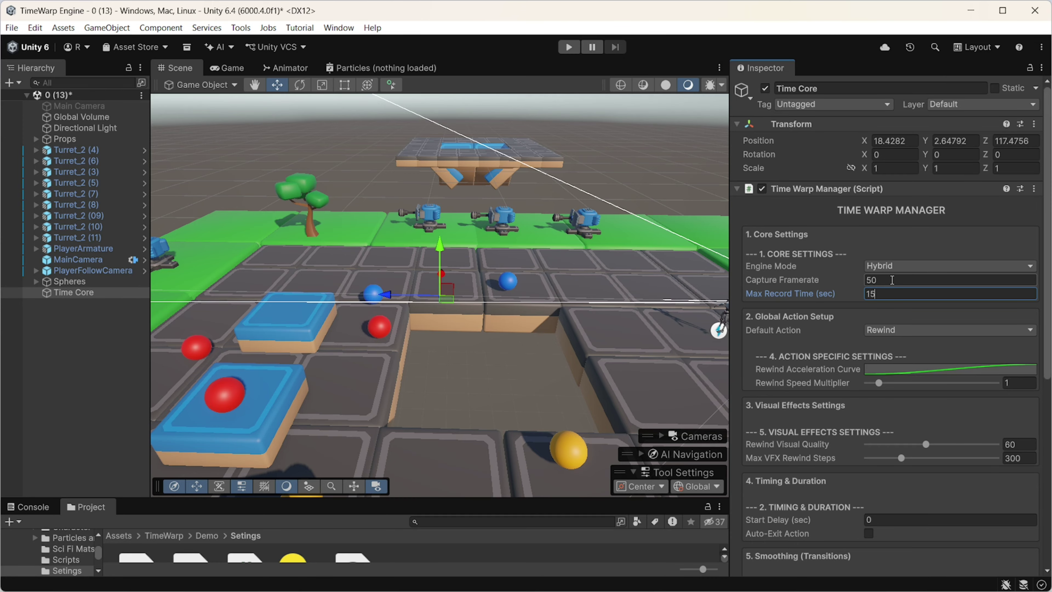
Review the Time Warp Manager's engine mode options and remaining settings, widening the Inspector for easier reading
scroll(863, 238, down, 2)
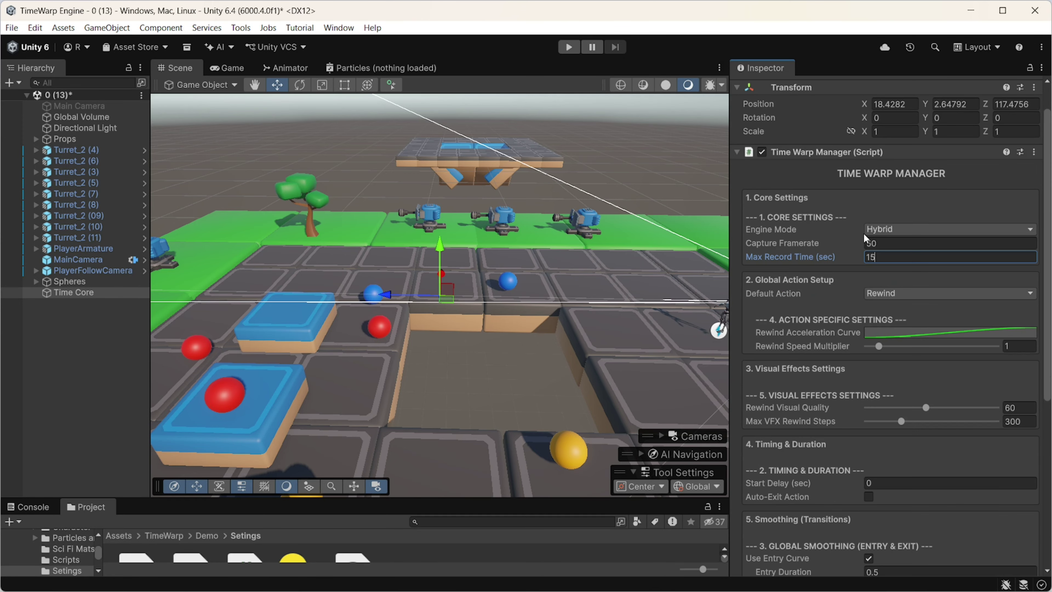
click(880, 227)
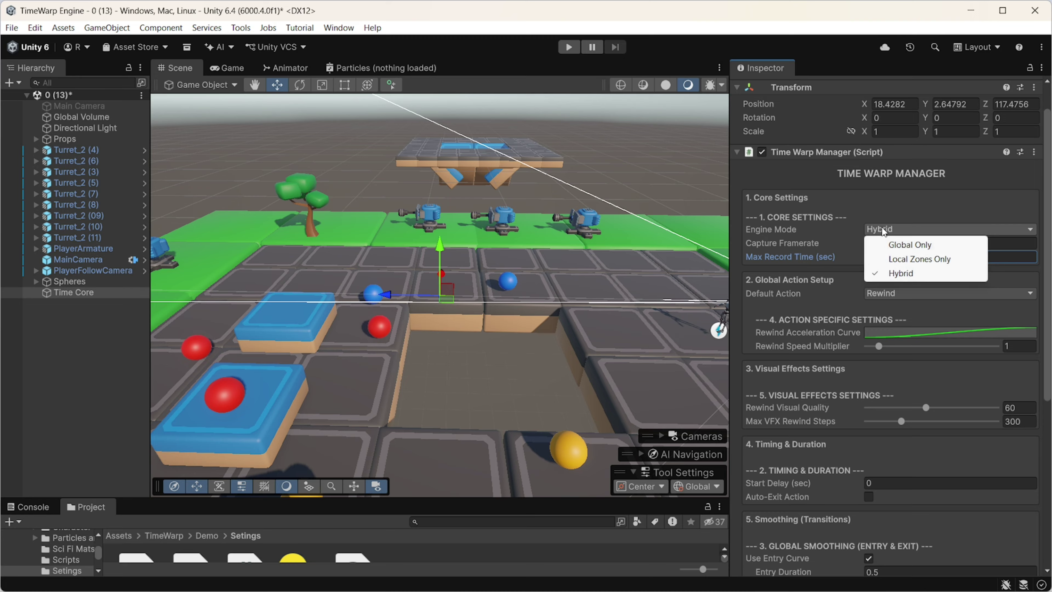
click(873, 218)
scroll(872, 216, down, 2)
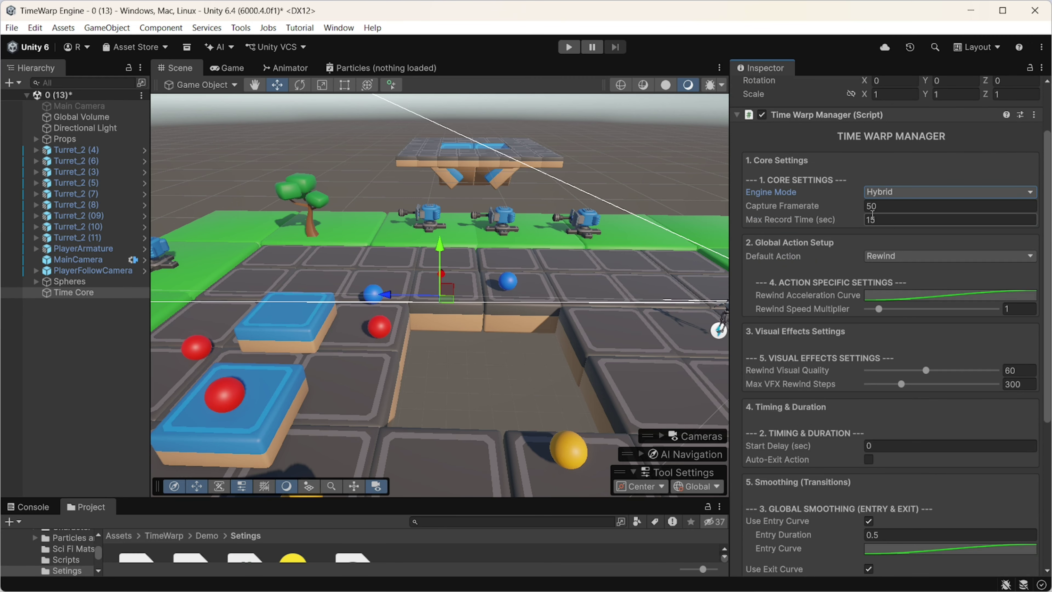
scroll(872, 216, down, 2)
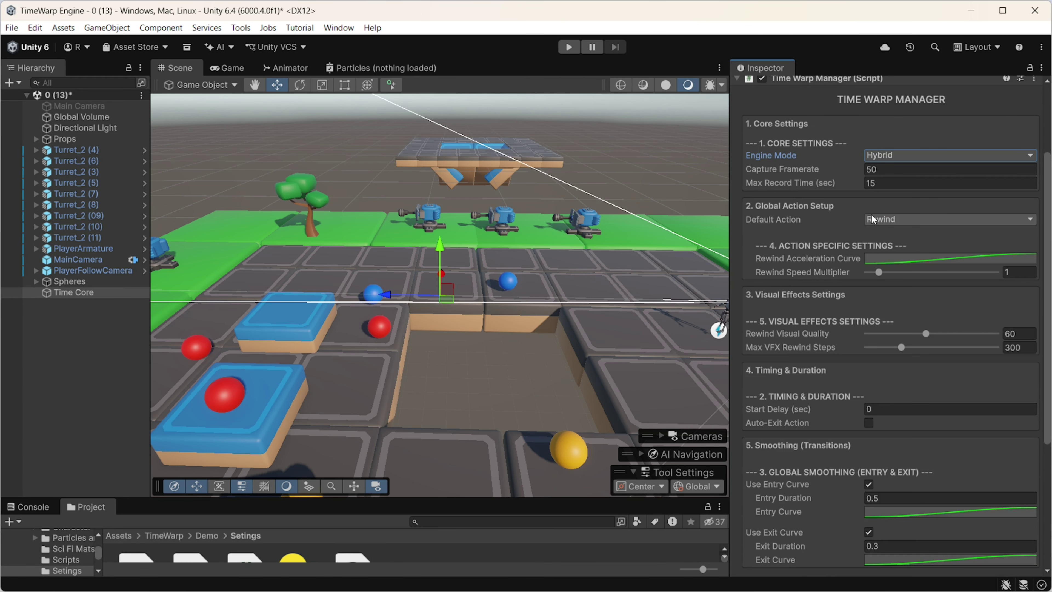
scroll(872, 218, down, 2)
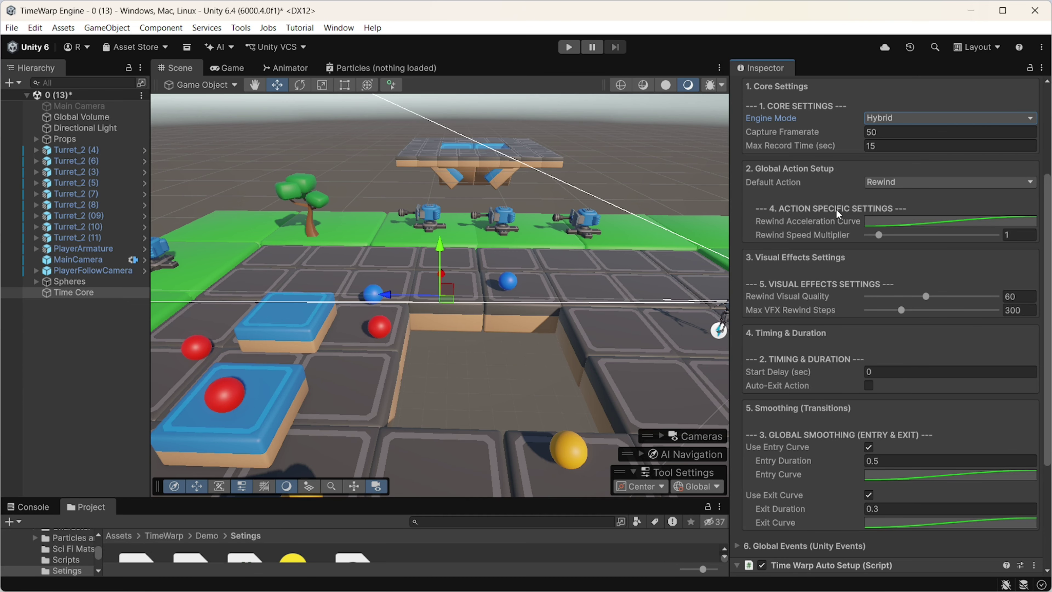
drag(729, 198, 597, 193)
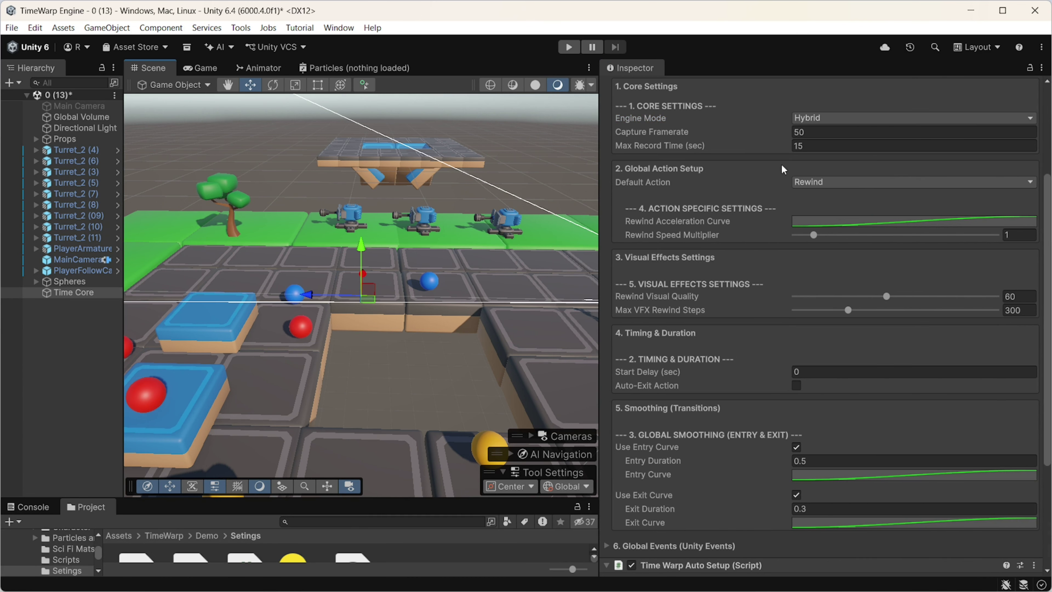
click(841, 142)
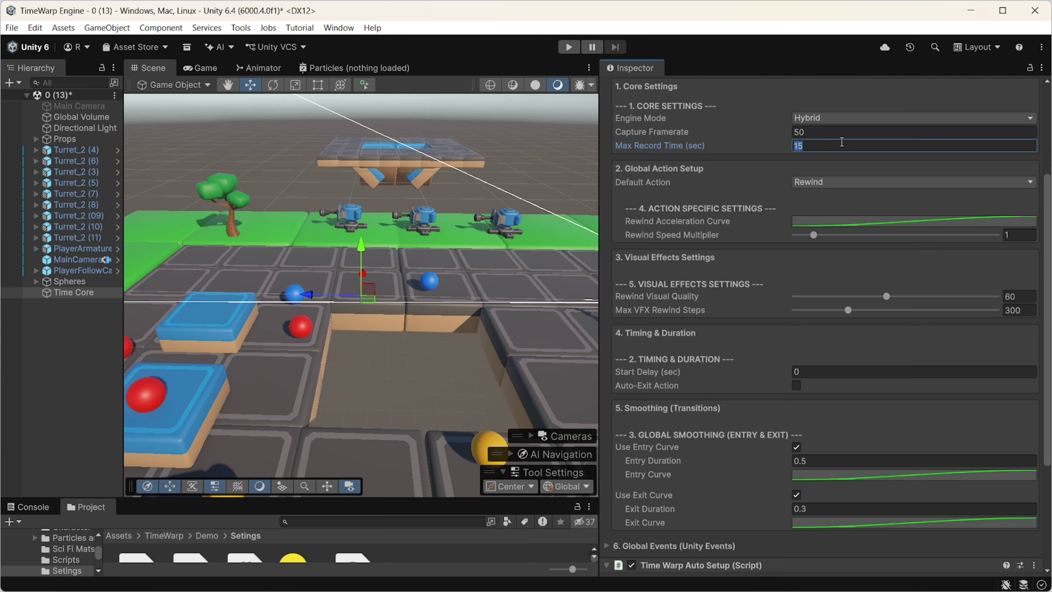
Examine the available Default Action options and the shape of the Rewind Acceleration Curve
click(829, 179)
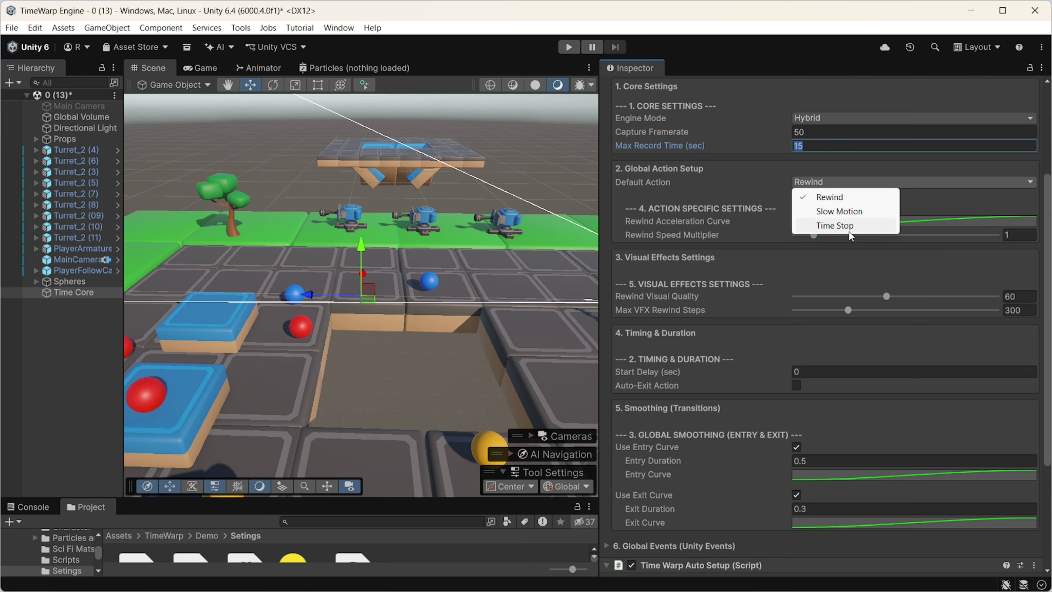
click(930, 210)
scroll(879, 192, down, 2)
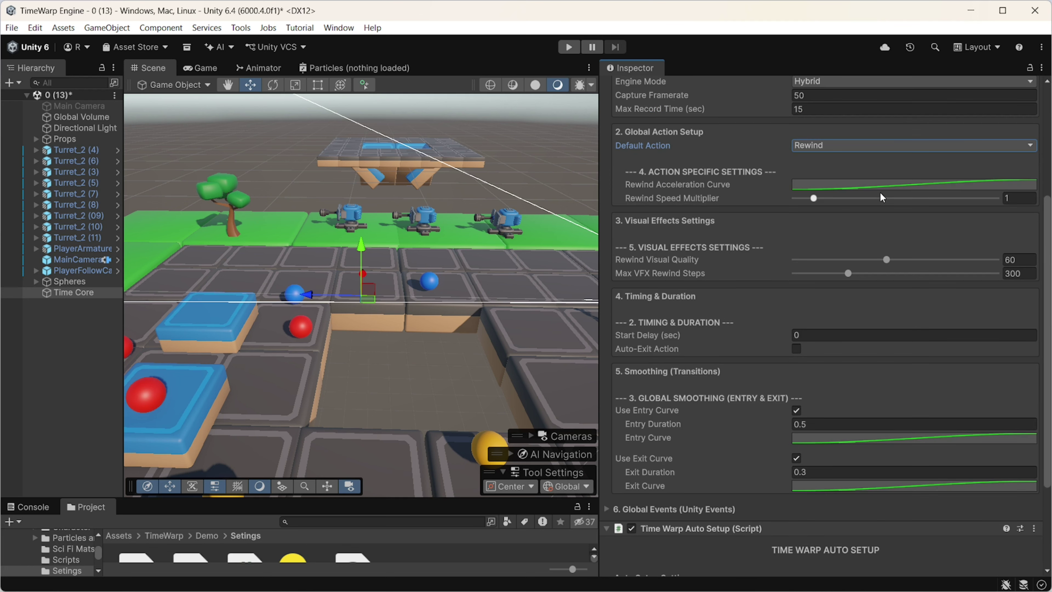
scroll(822, 190, down, 2)
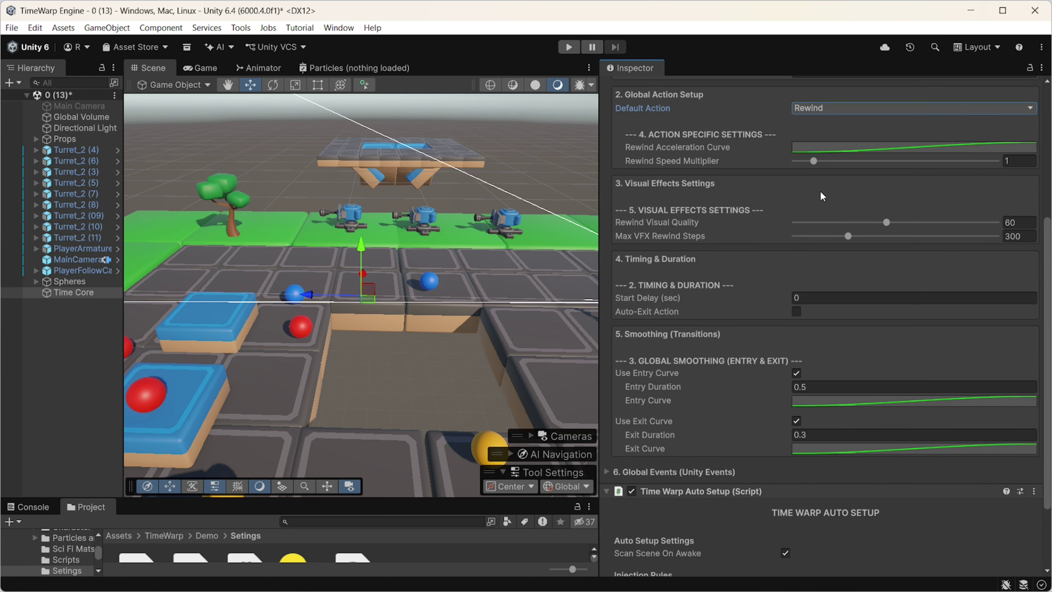
click(855, 148)
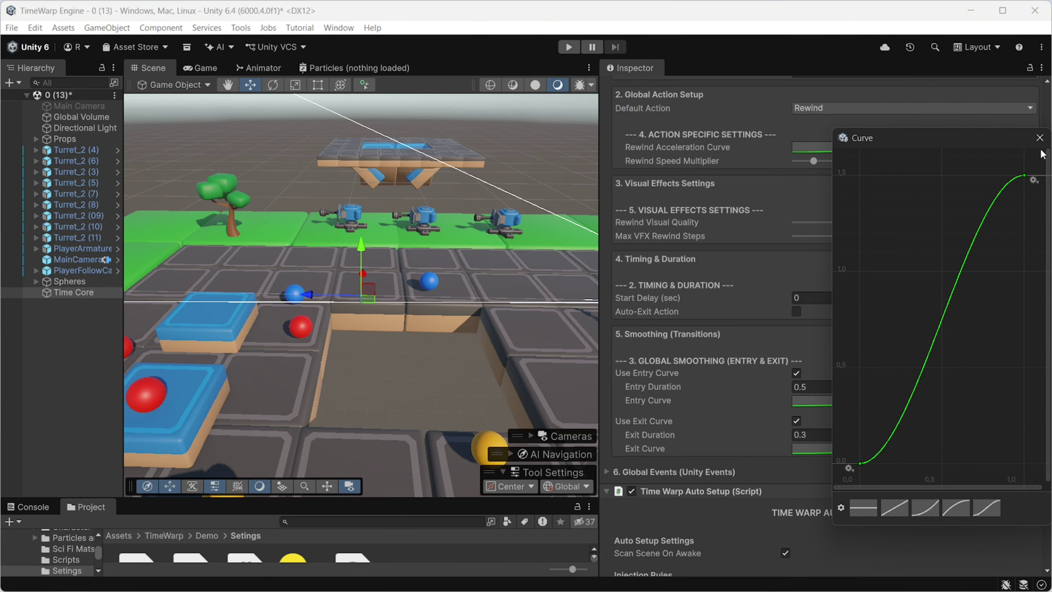
click(1039, 137)
Raise Rewind Visual Quality to 120 and Max VFX Rewind Steps to 1000, and expand the Global Events section
drag(886, 222, 996, 222)
drag(848, 235, 998, 236)
scroll(851, 269, down, 5)
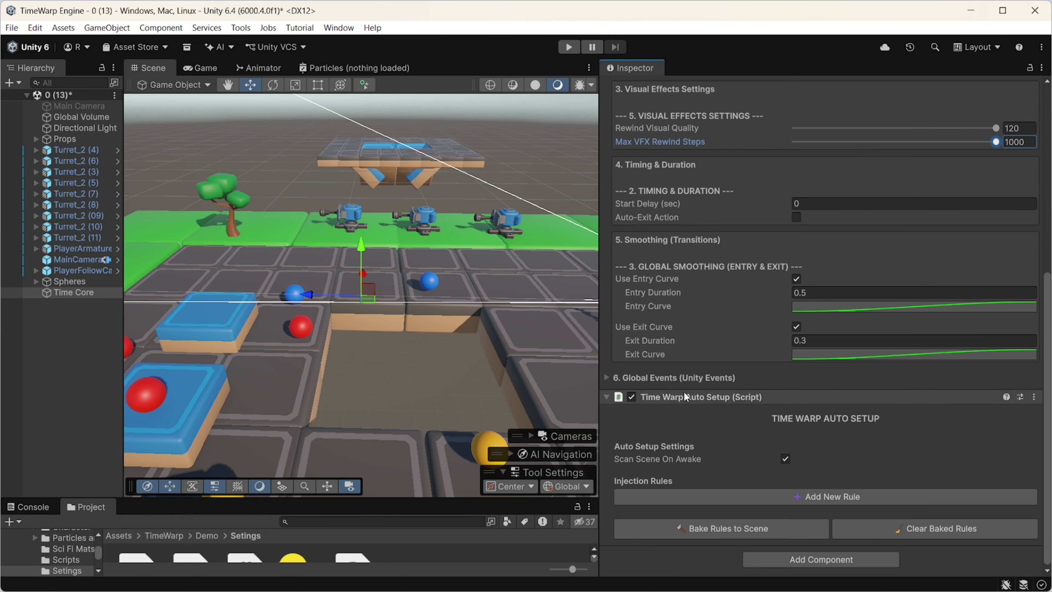
click(673, 379)
scroll(739, 370, down, 2)
scroll(739, 370, down, 5)
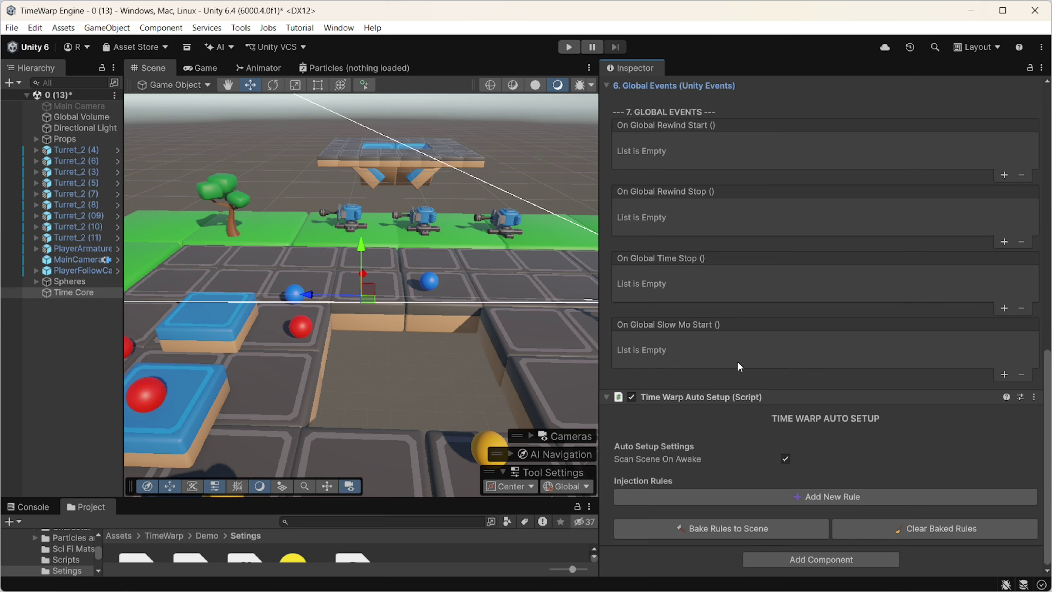
Add an injection rule named Character to the Time Warp Auto Setup and enable it
click(830, 494)
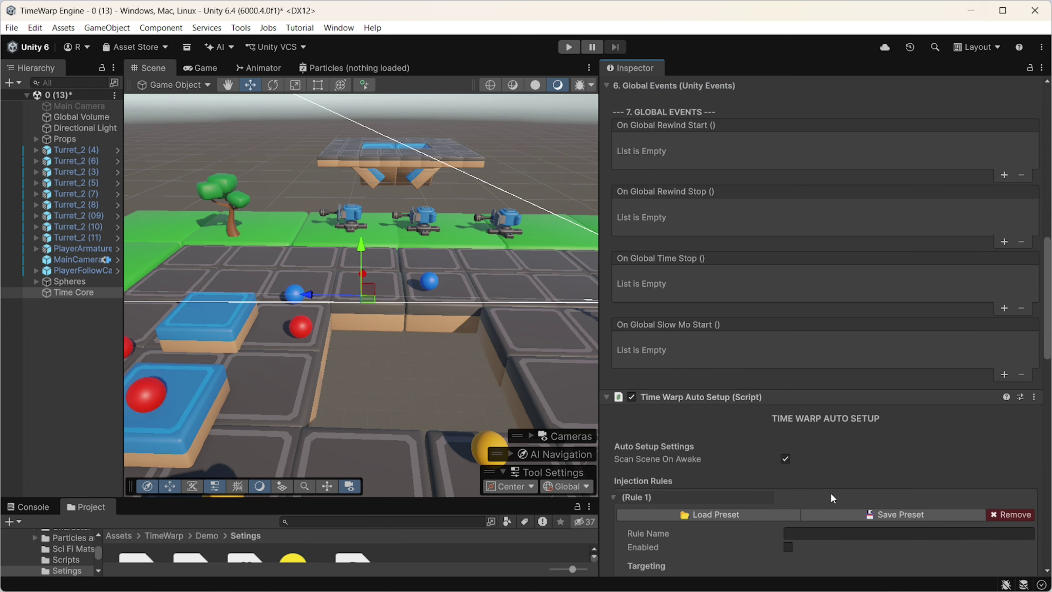
scroll(849, 447, down, 1)
scroll(849, 448, down, 3)
text(Character)
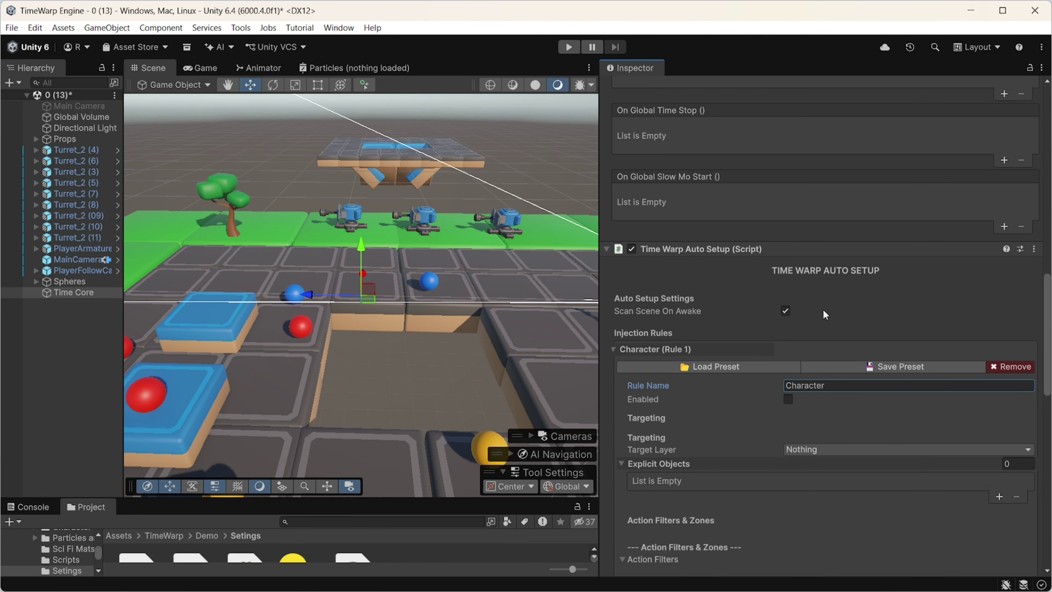
click(784, 311)
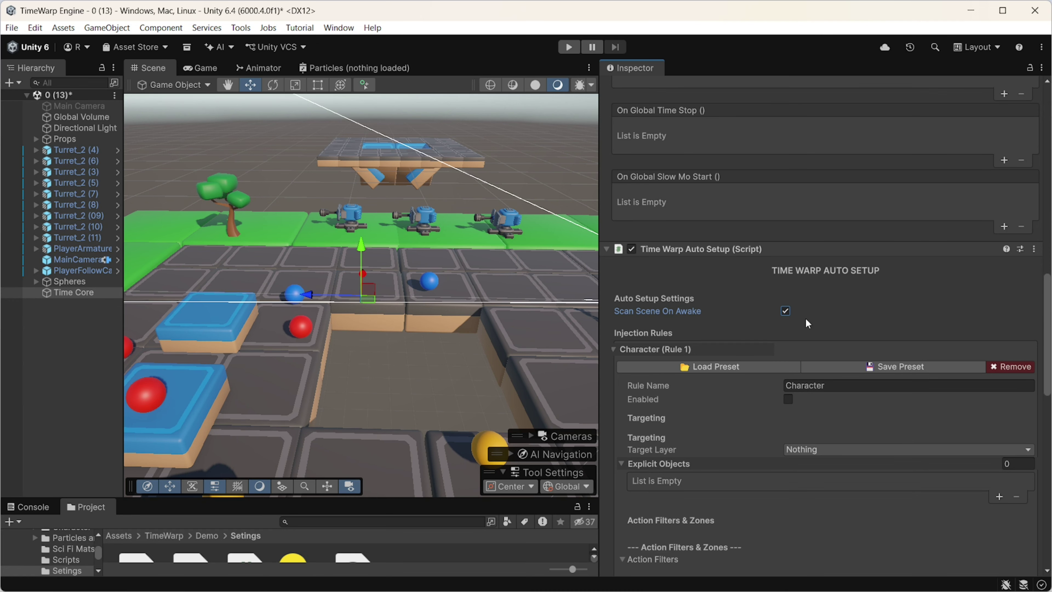
scroll(827, 298, down, 3)
click(787, 325)
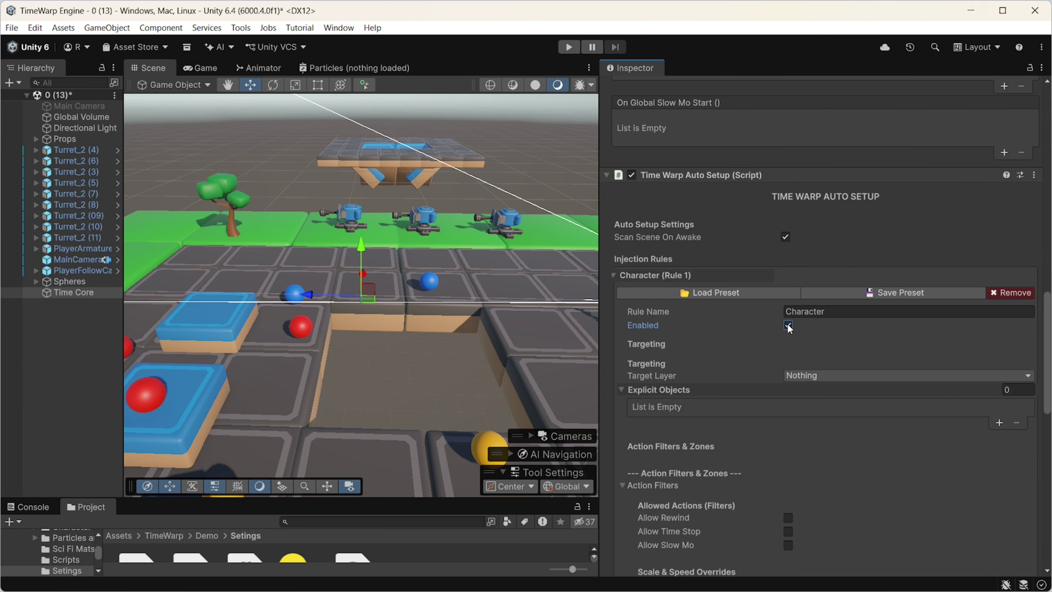
Set the Character rule's Target Layer to Player
scroll(788, 325, down, 3)
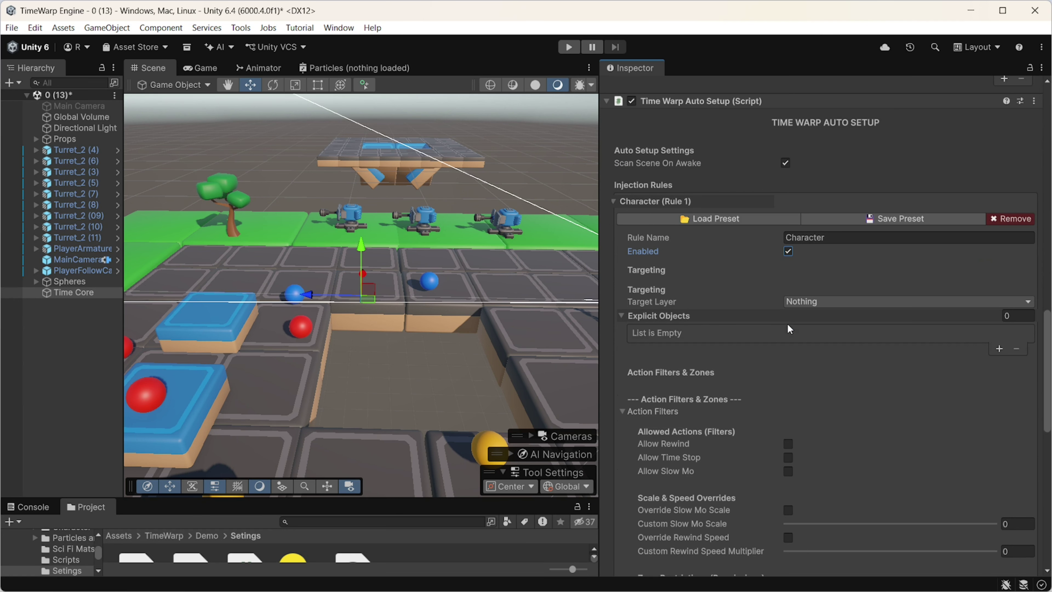
click(801, 305)
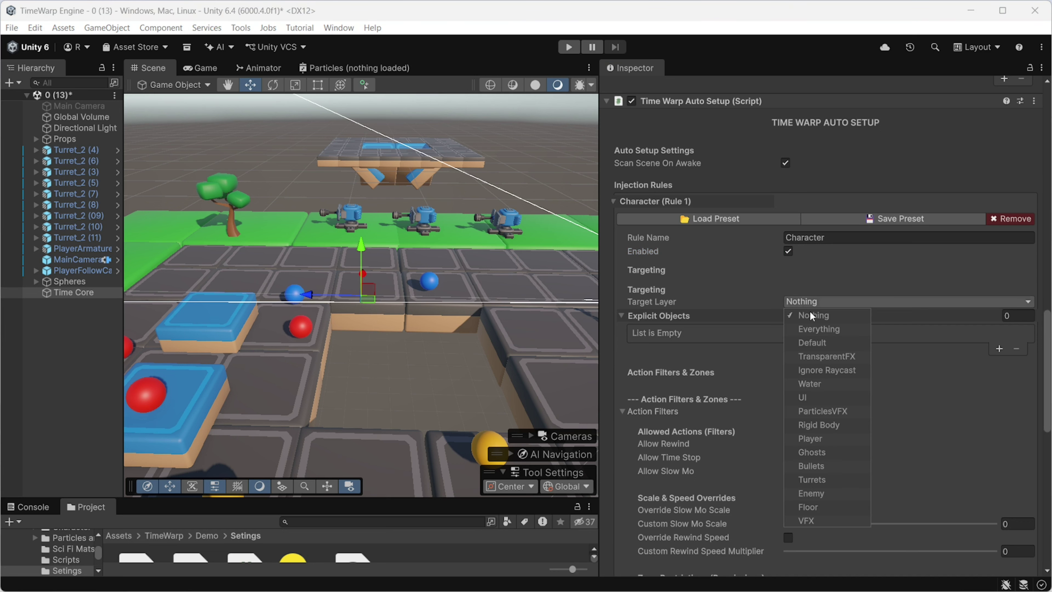
click(824, 437)
click(952, 397)
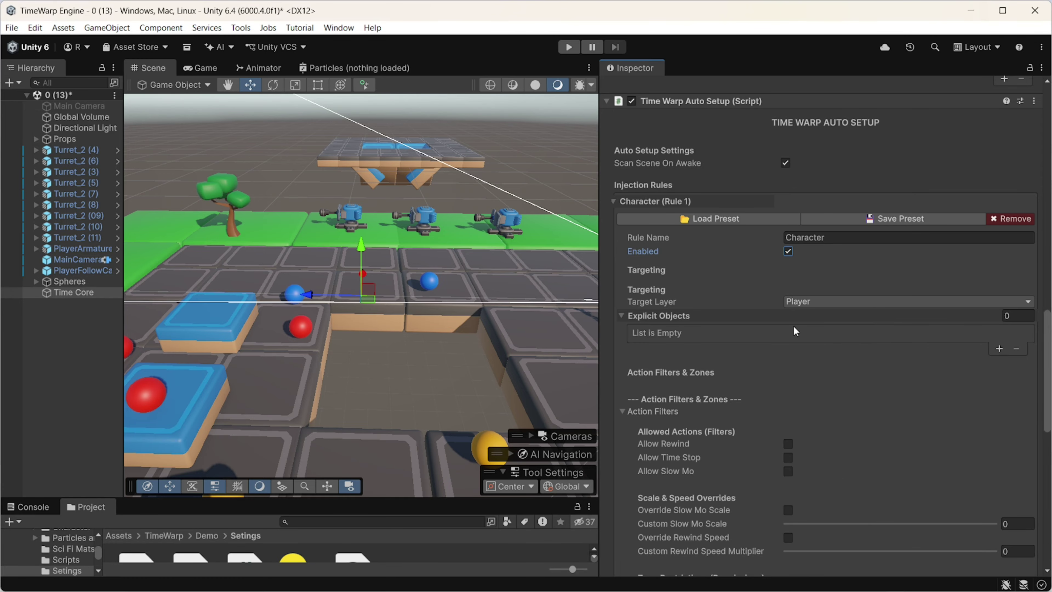
Allow Rewind, Time Stop and Slow Mo in the Character rule's action filters
scroll(793, 325, down, 4)
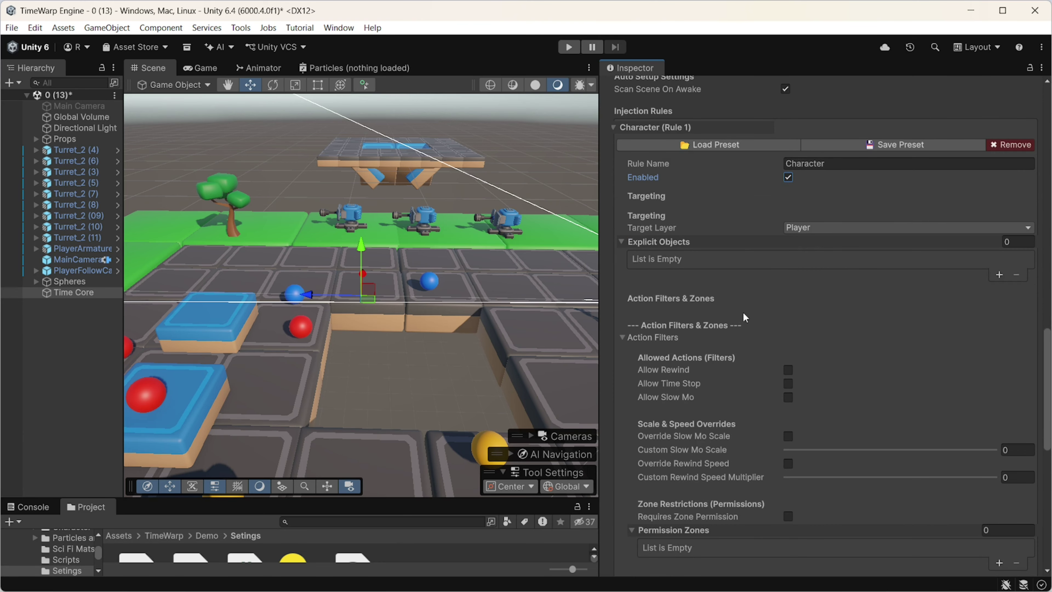
scroll(745, 311, down, 2)
click(788, 333)
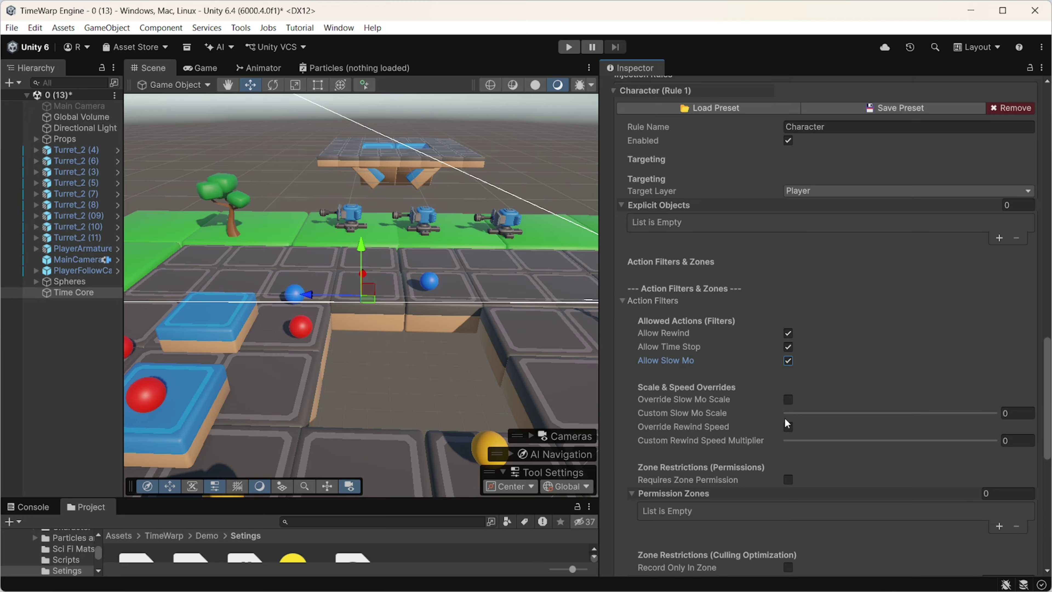
scroll(788, 448, down, 3)
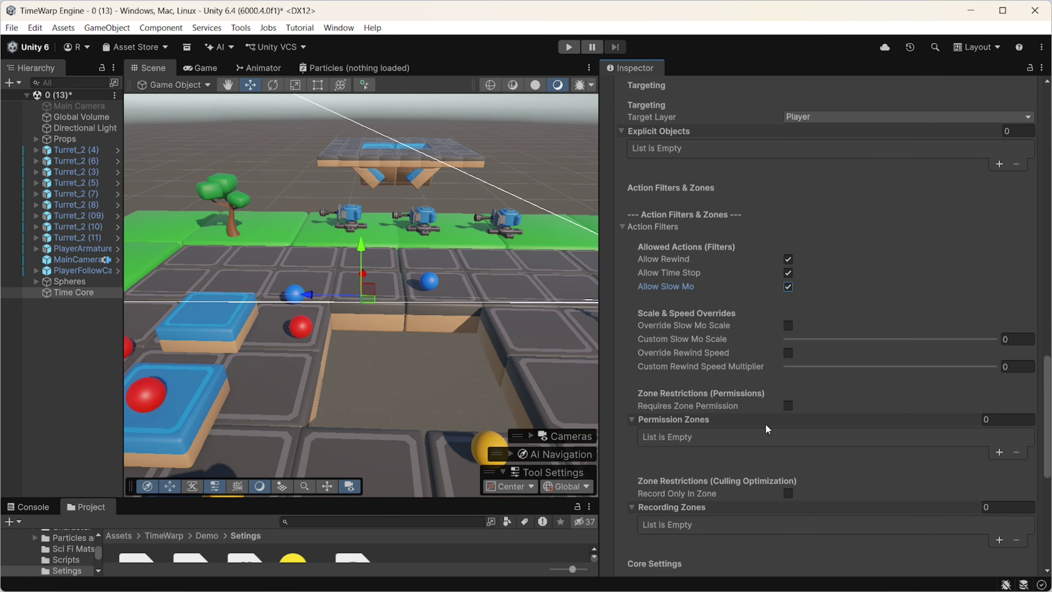
scroll(778, 416, down, 3)
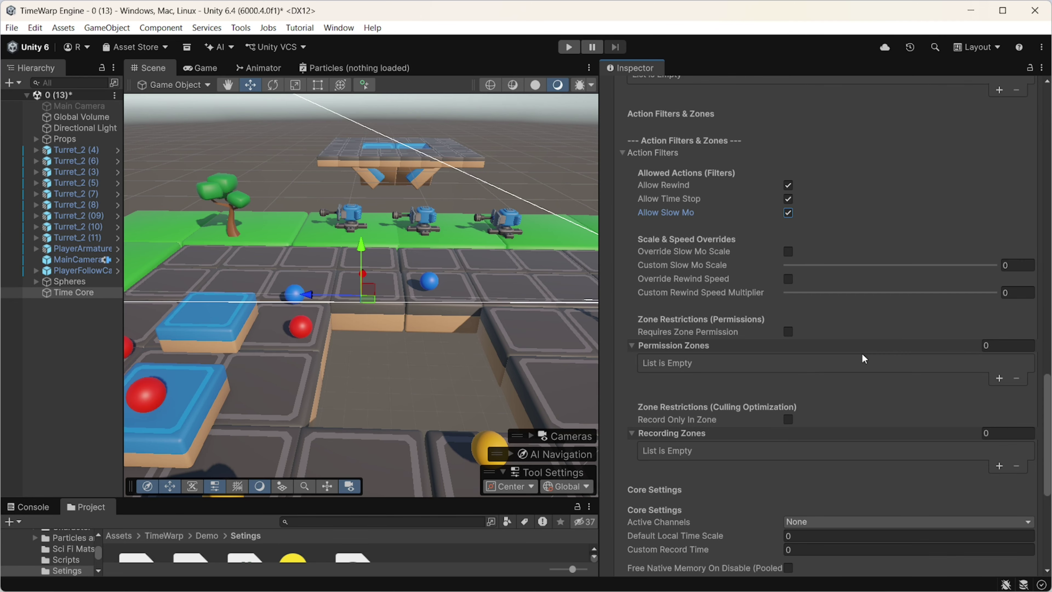
Add an empty entry to the Character rule's Permission Zones list
click(998, 377)
click(1023, 363)
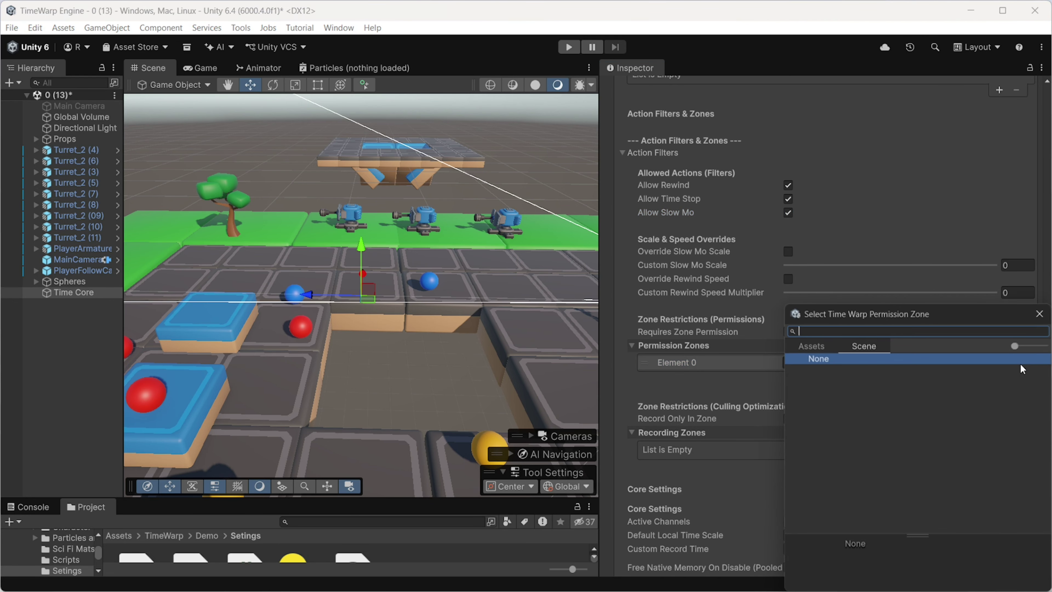
click(1046, 319)
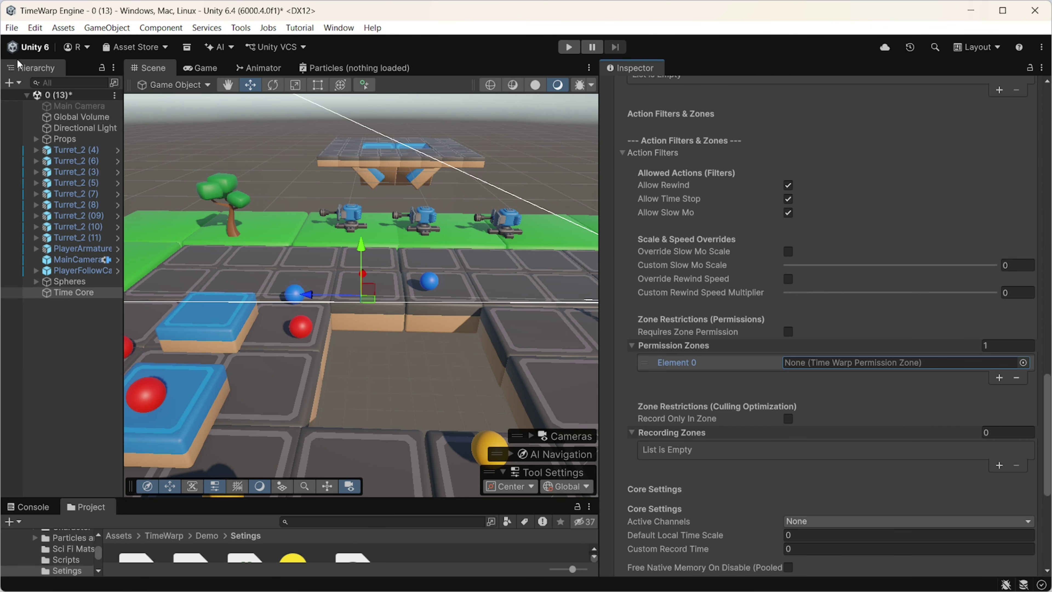
Create an empty GameObject in the scene and give it a Box Collider set as a trigger
click(15, 83)
click(46, 98)
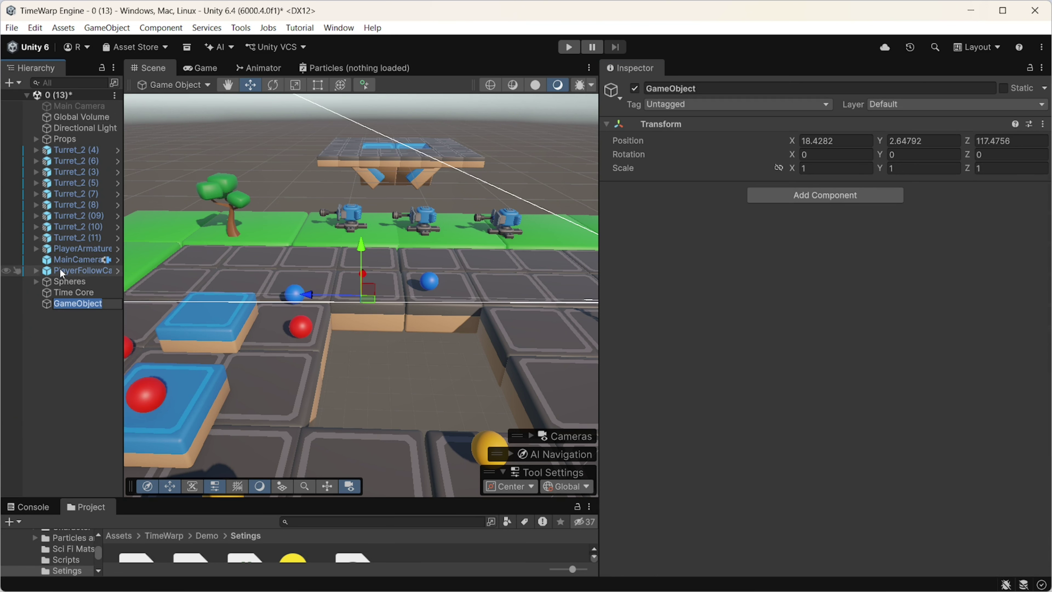
click(812, 195)
text(col)
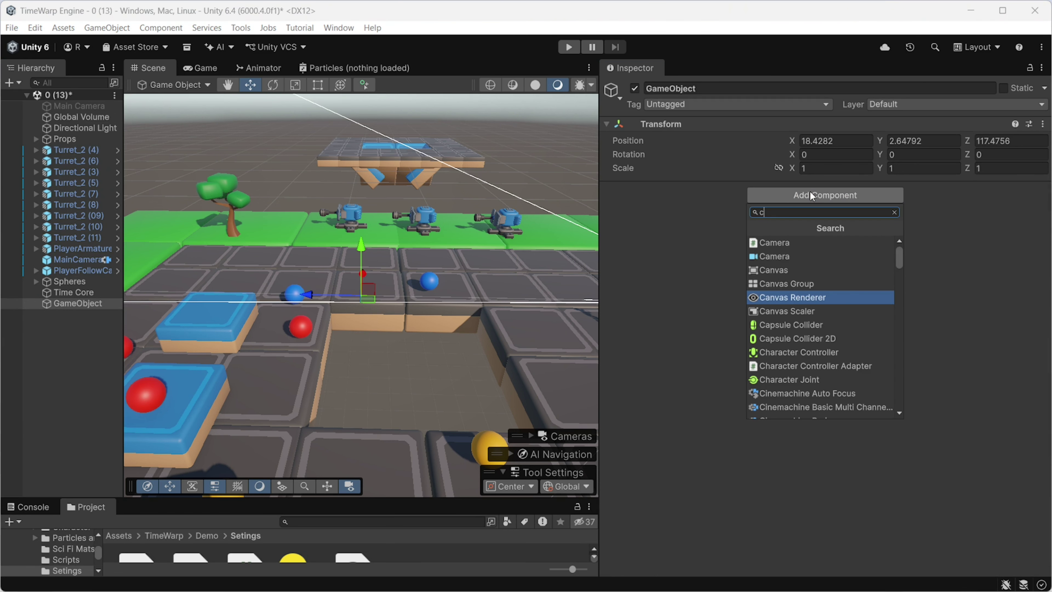
click(803, 242)
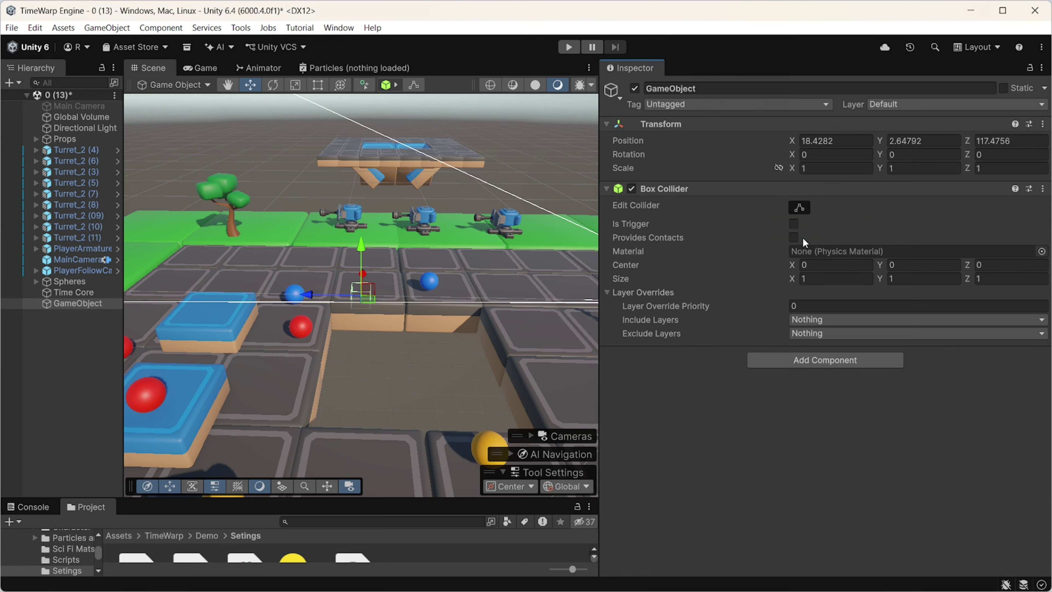
click(793, 223)
Add a Time Warp Permission Zone component to the new GameObject and assign PlayerArmature as its Player Object
click(796, 359)
text(p)
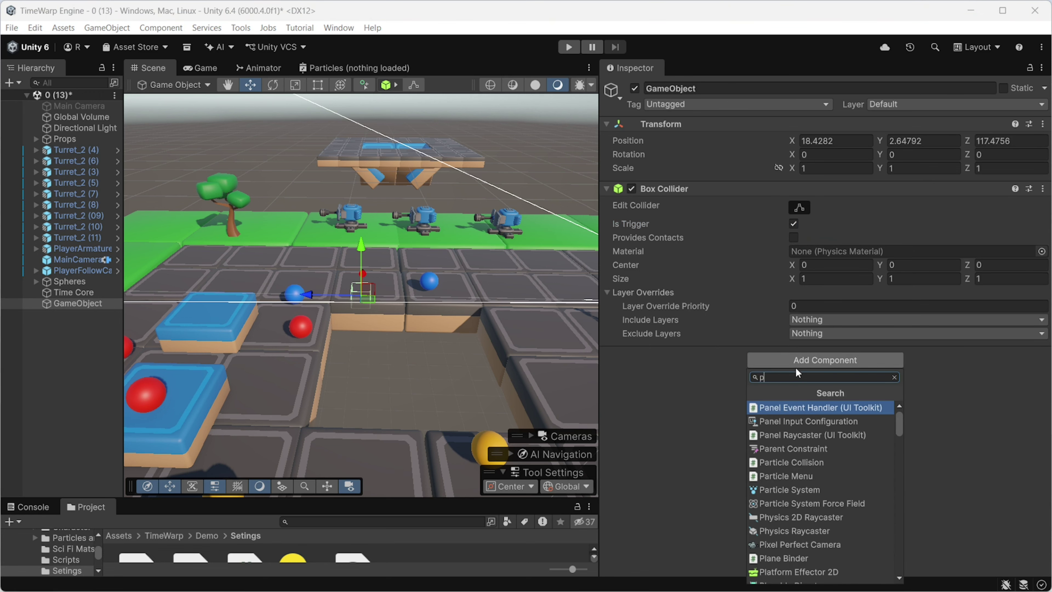
text(erm)
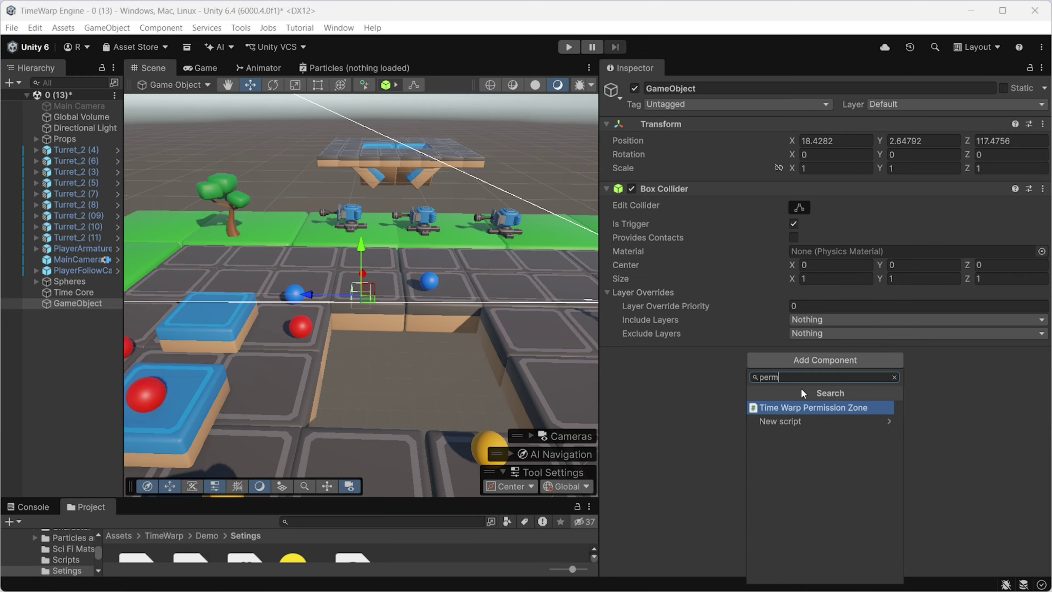
click(817, 407)
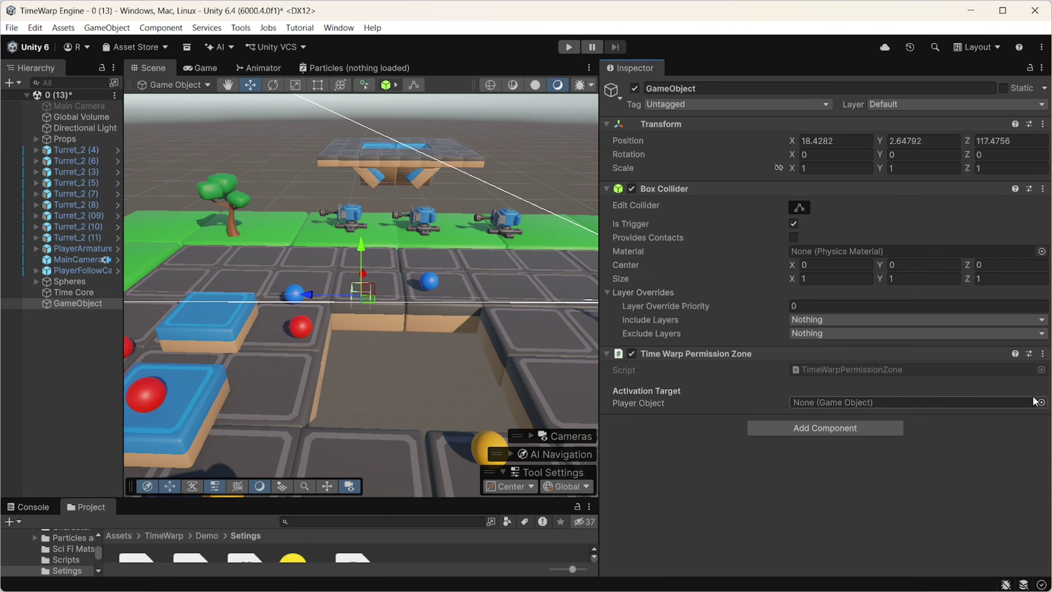
click(1041, 402)
text(pl)
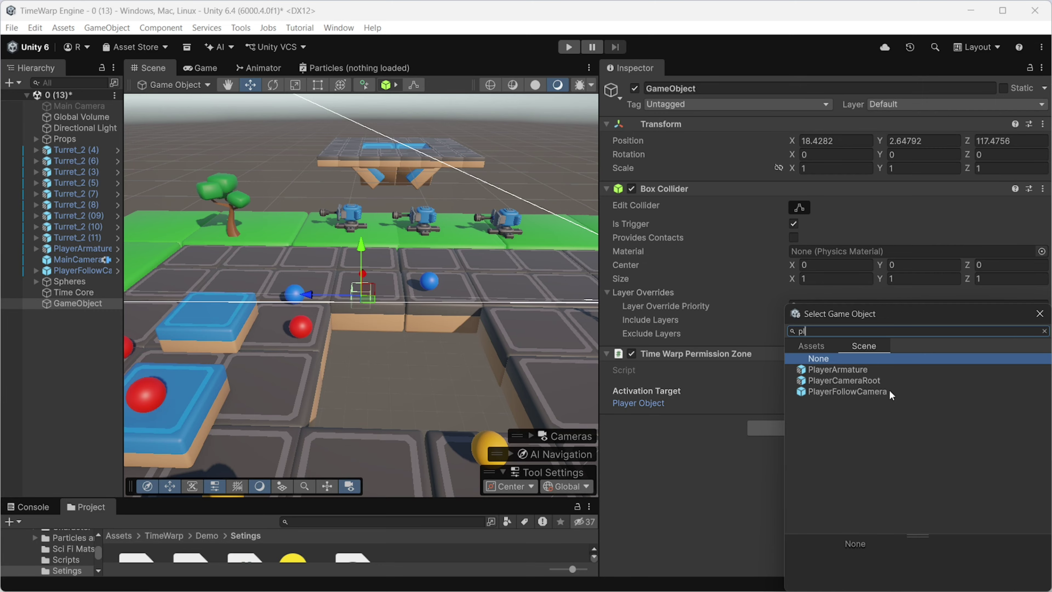
click(861, 369)
double_click(861, 369)
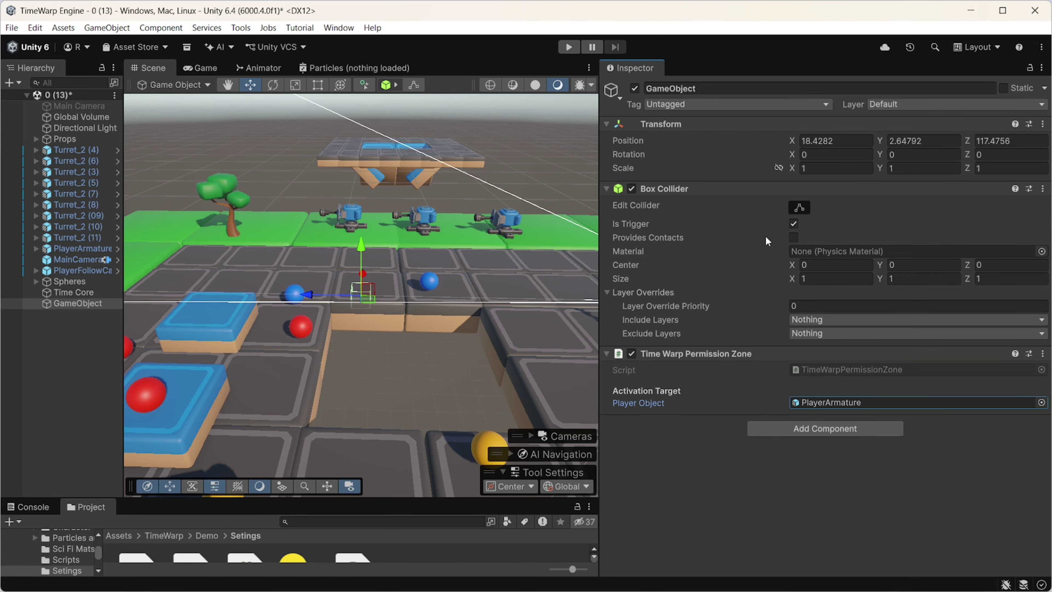
Set Active Channels to All in the Core Settings of Time Core's Character rule
click(88, 293)
scroll(832, 380, down, 15)
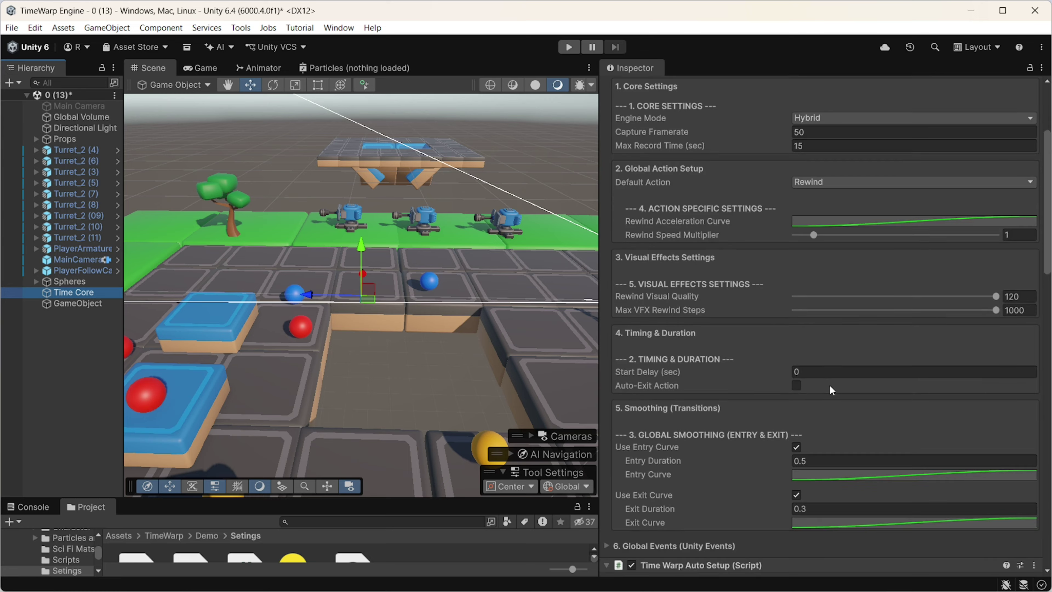
scroll(832, 380, down, 5)
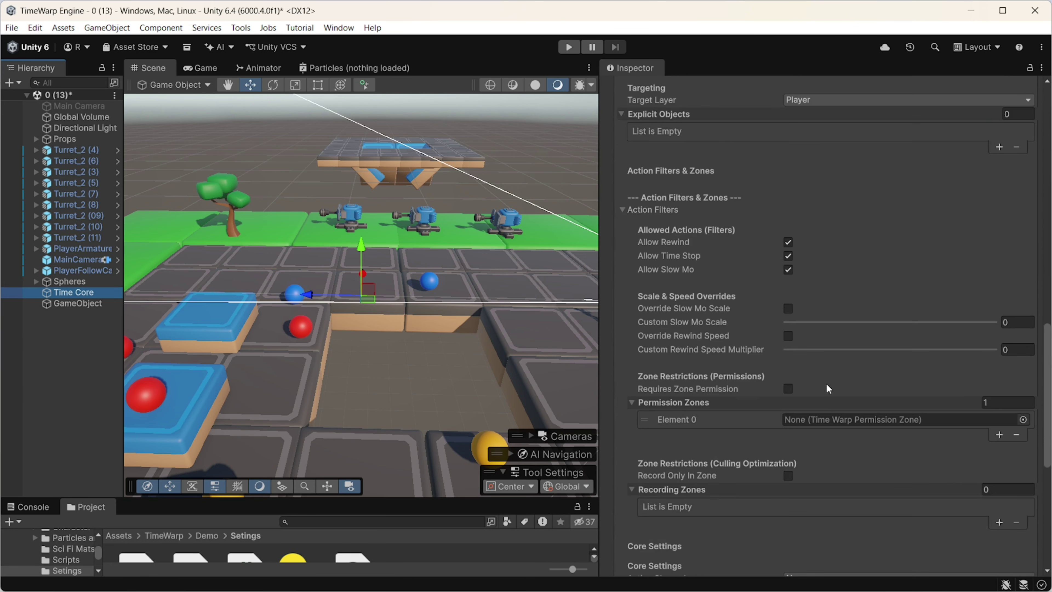
scroll(911, 401, down, 7)
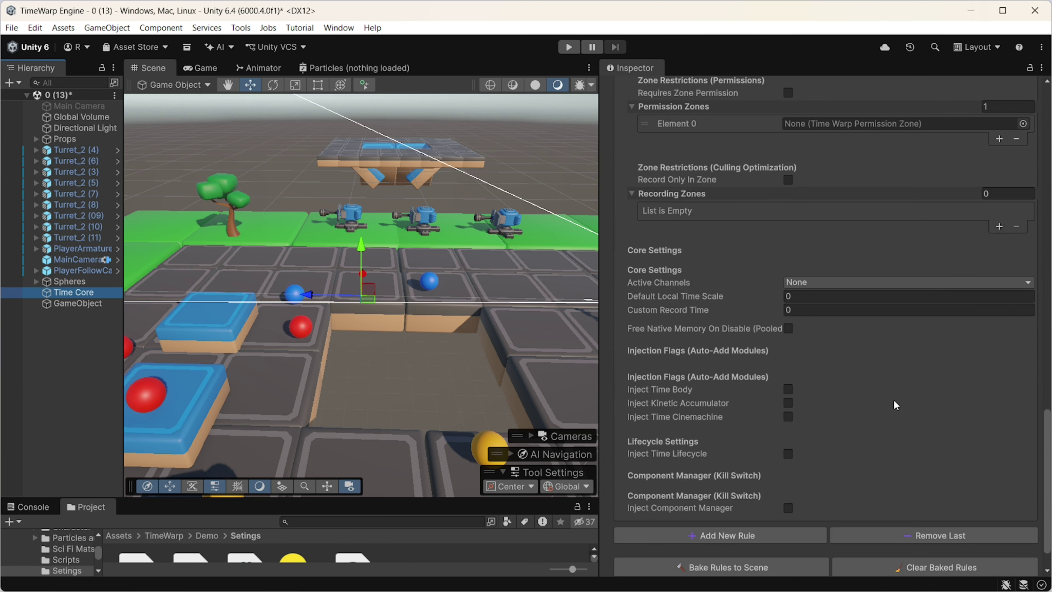
click(839, 244)
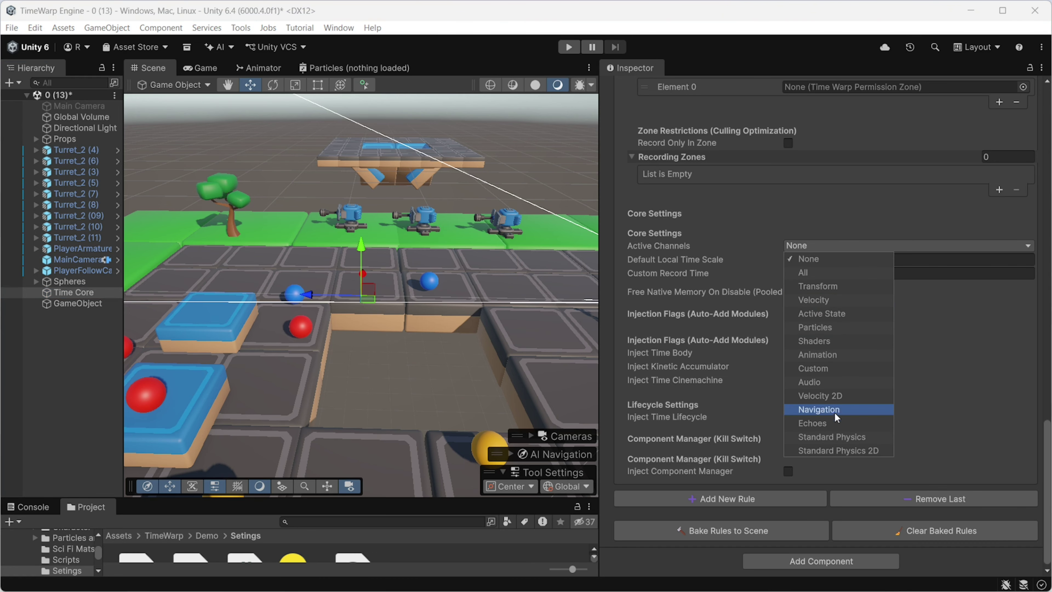
click(825, 272)
Enable recording of position, rotation and scale in the rule's Transform Settings, with Interpolation set to Lerp
click(717, 353)
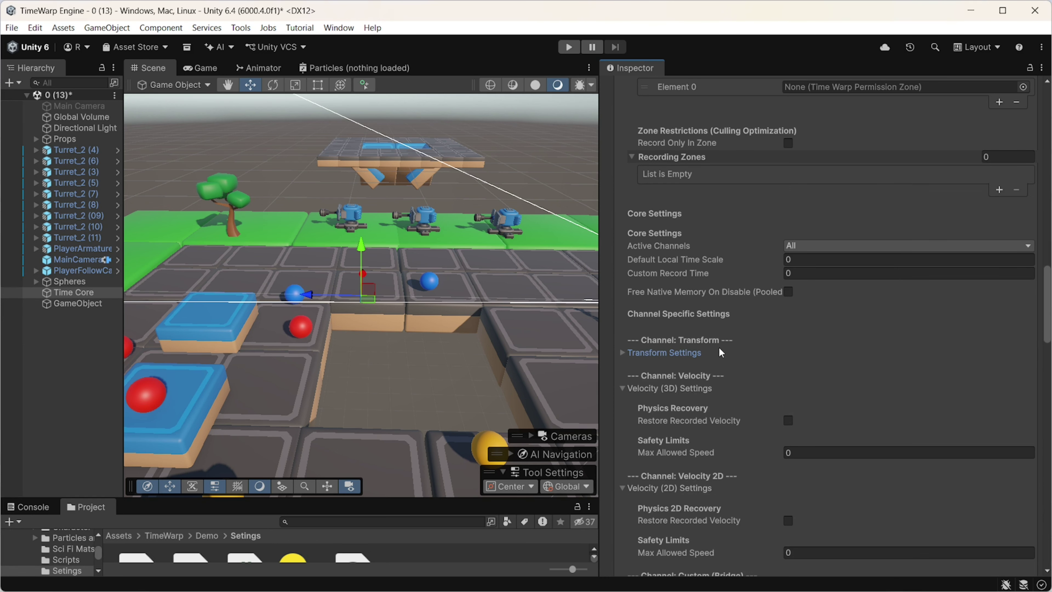
click(669, 353)
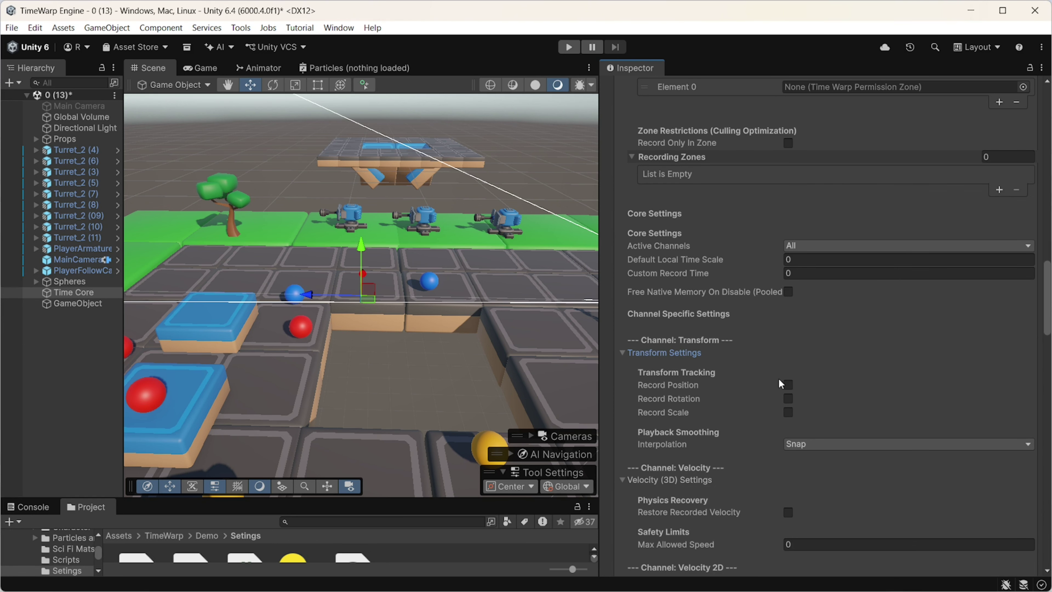
click(788, 398)
click(787, 412)
click(791, 443)
click(797, 476)
Enable Restore Recorded Velocity in the Velocity (3D) Settings and set Max Allowed Speed to 50
scroll(792, 414, down, 3)
click(787, 365)
click(797, 397)
text(50)
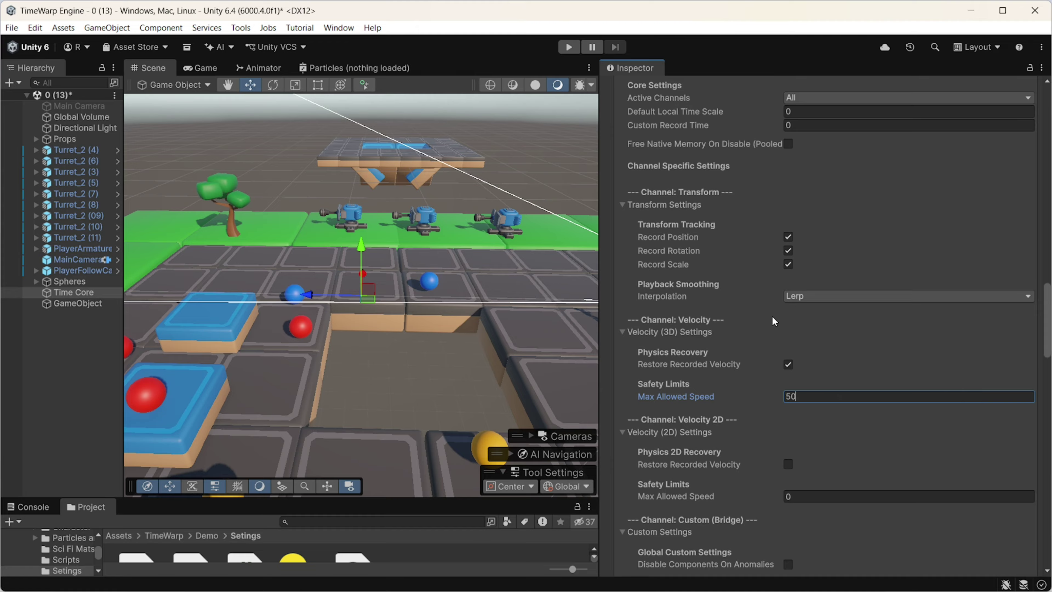
Add a variable binding in the Custom Settings with component name CharacterController and property name _Speed
scroll(773, 317, down, 5)
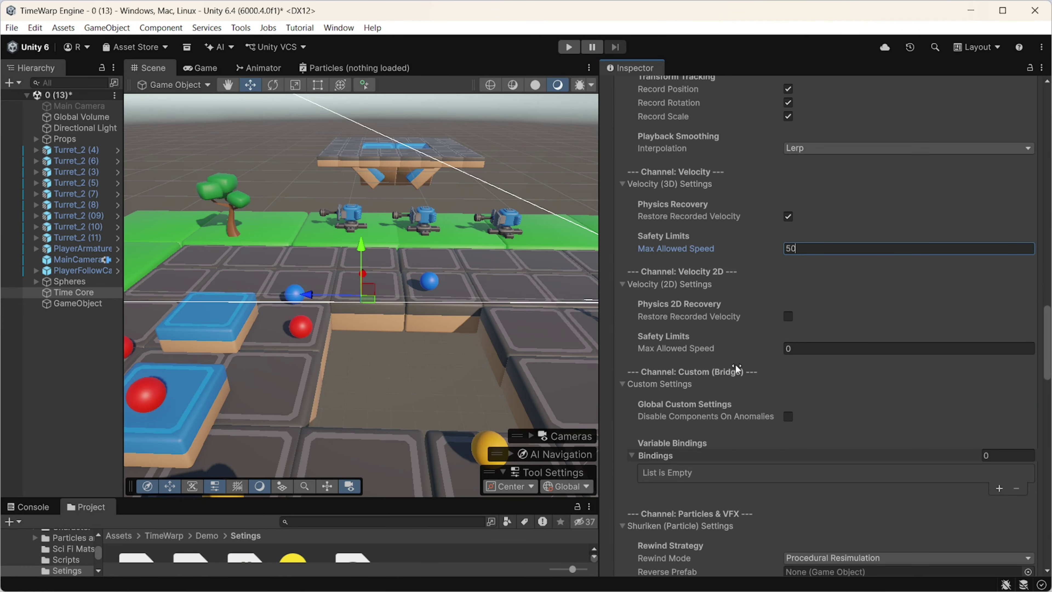
click(998, 488)
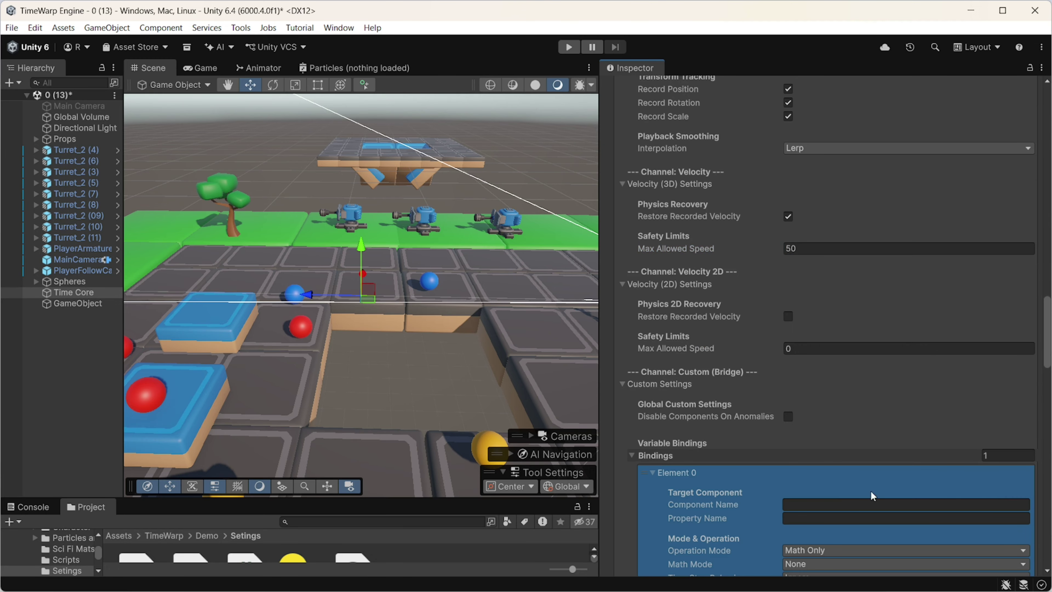
scroll(852, 493, down, 3)
click(831, 429)
text(Ch)
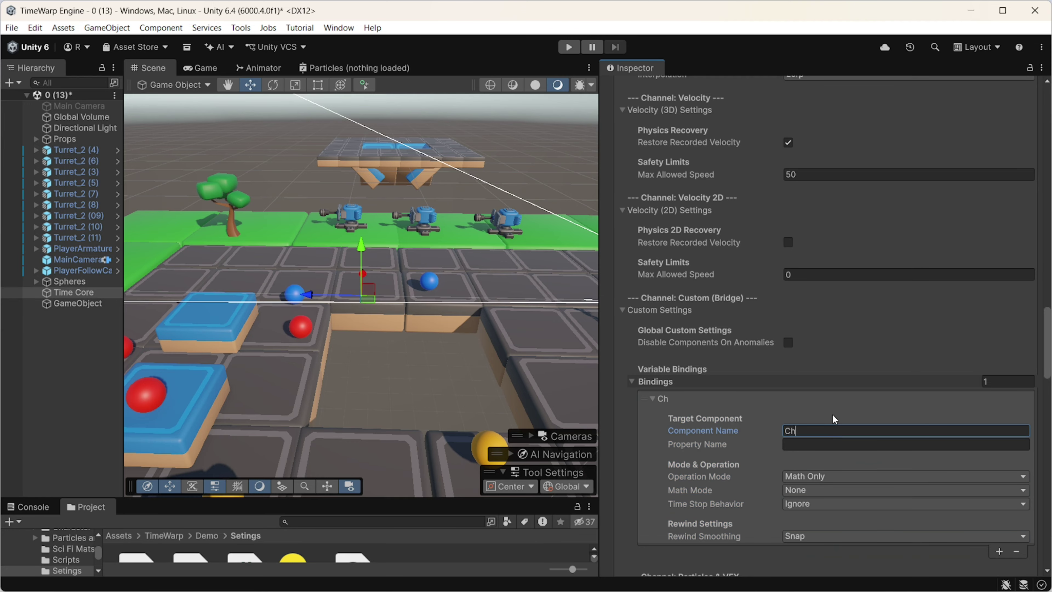
text(aracterC)
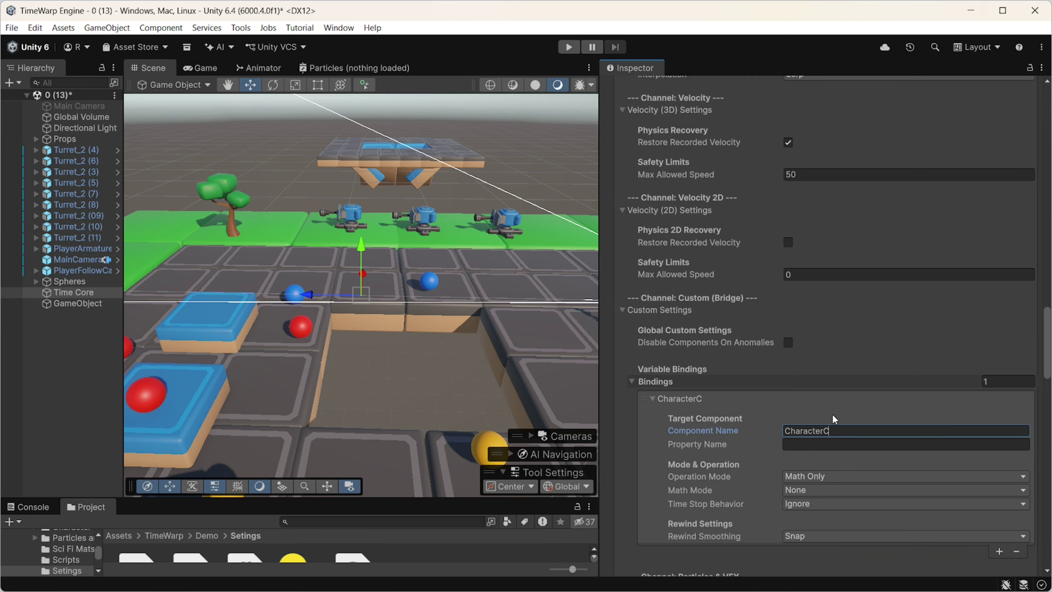
text(ontroller)
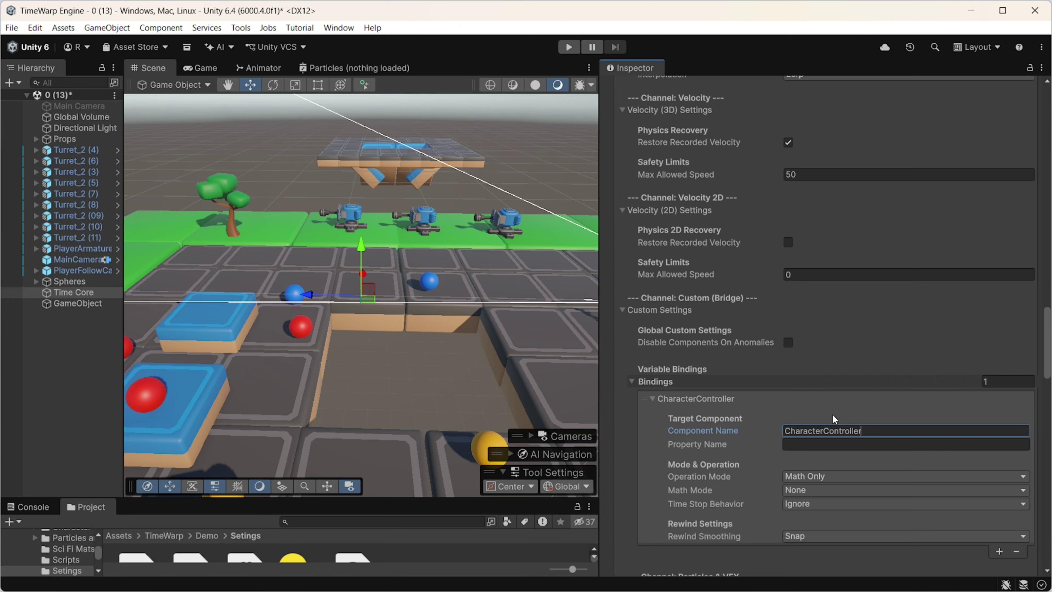
click(830, 445)
text(_Speed)
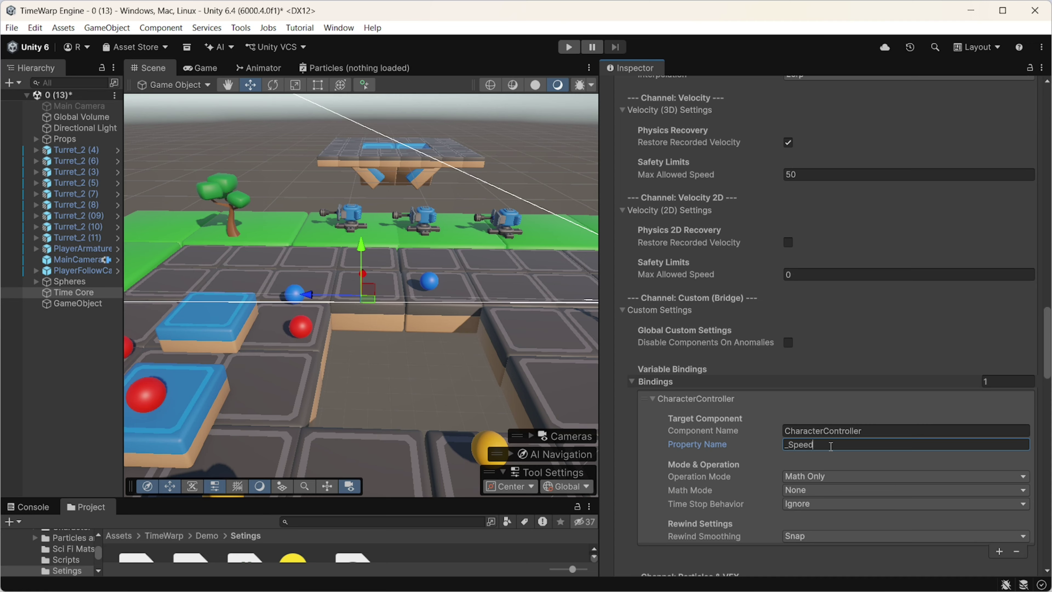
click(843, 477)
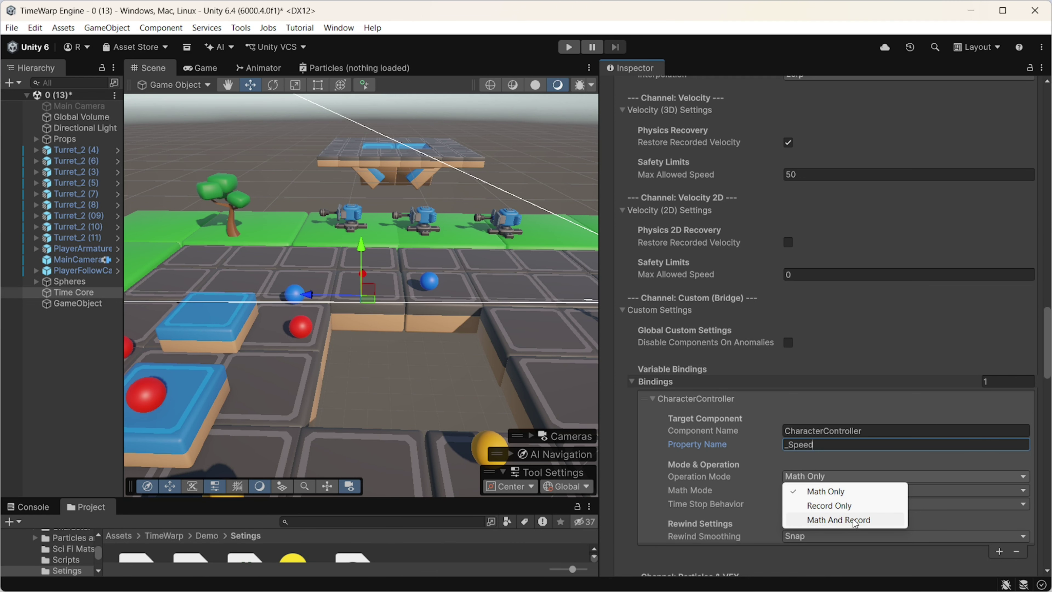
click(903, 375)
scroll(890, 373, down, 3)
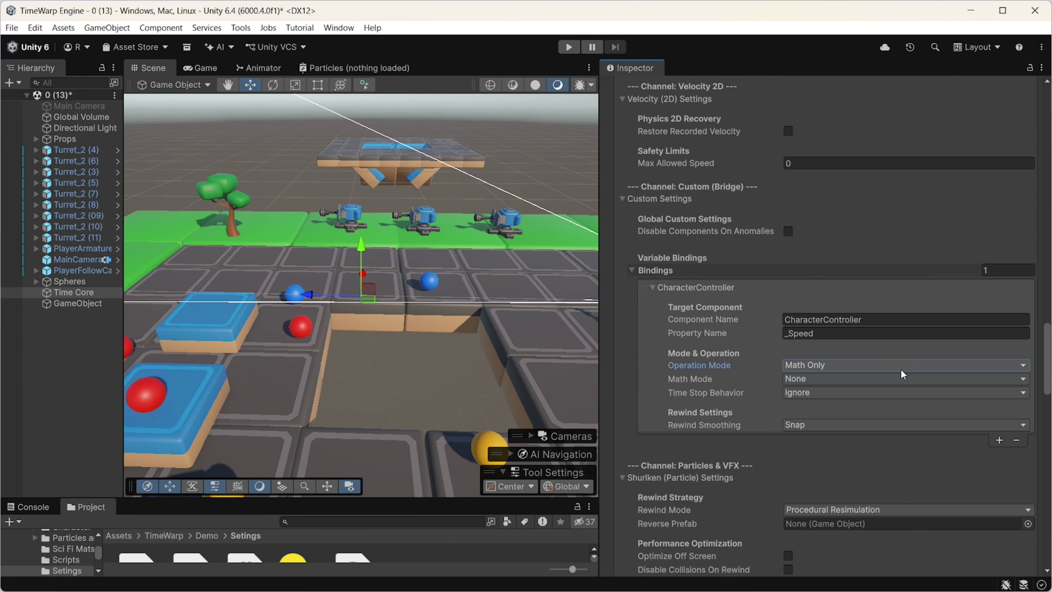
click(850, 369)
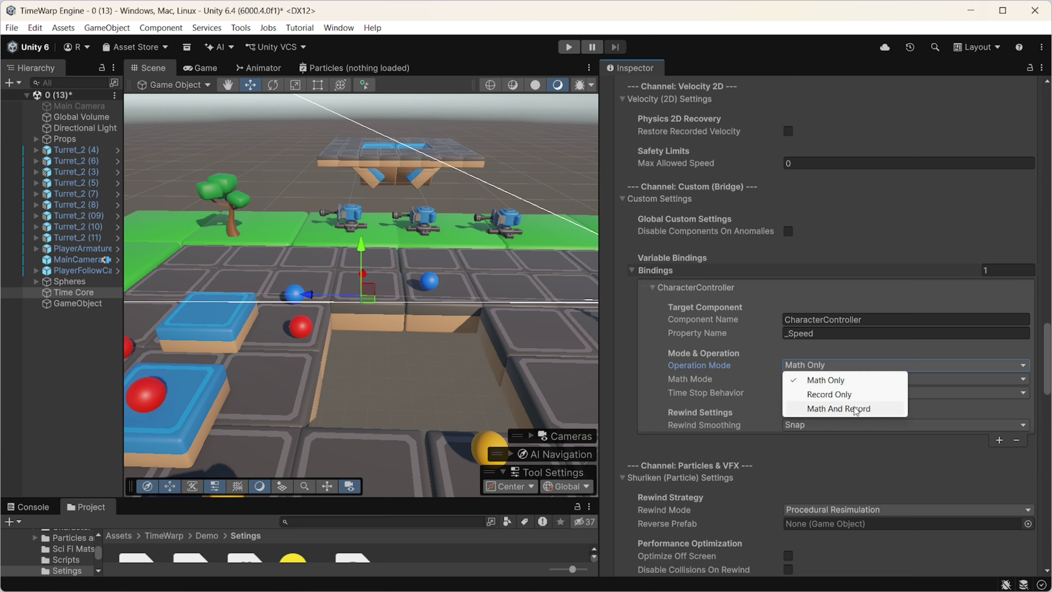
click(926, 352)
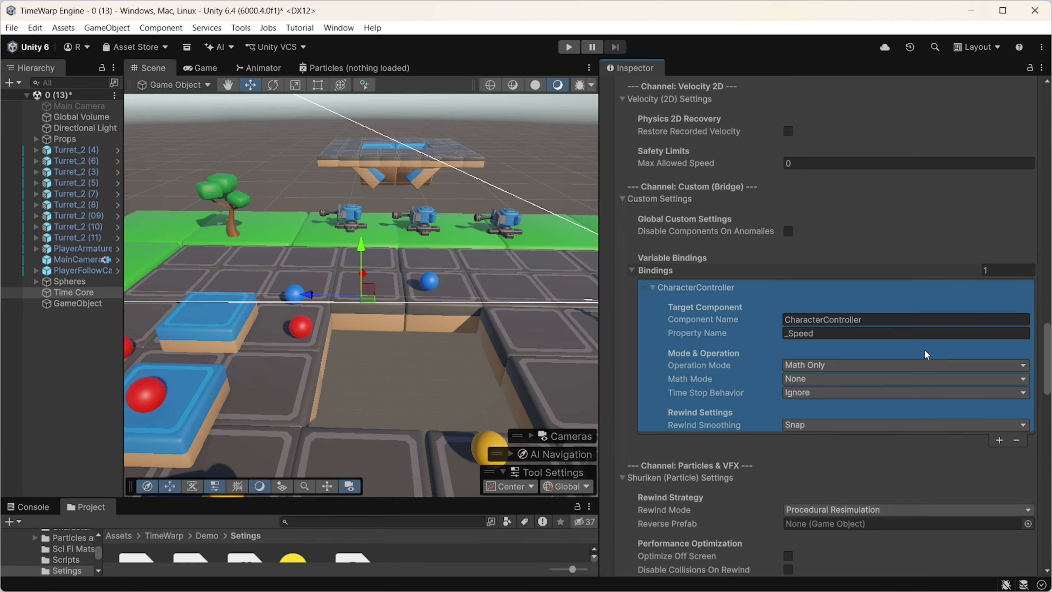
Set the CharacterController binding's Math Mode to Multiply, Time Stop Behavior to Freeze Current and Rewind Smoothing to Lerp
scroll(927, 347, down, 2)
click(860, 344)
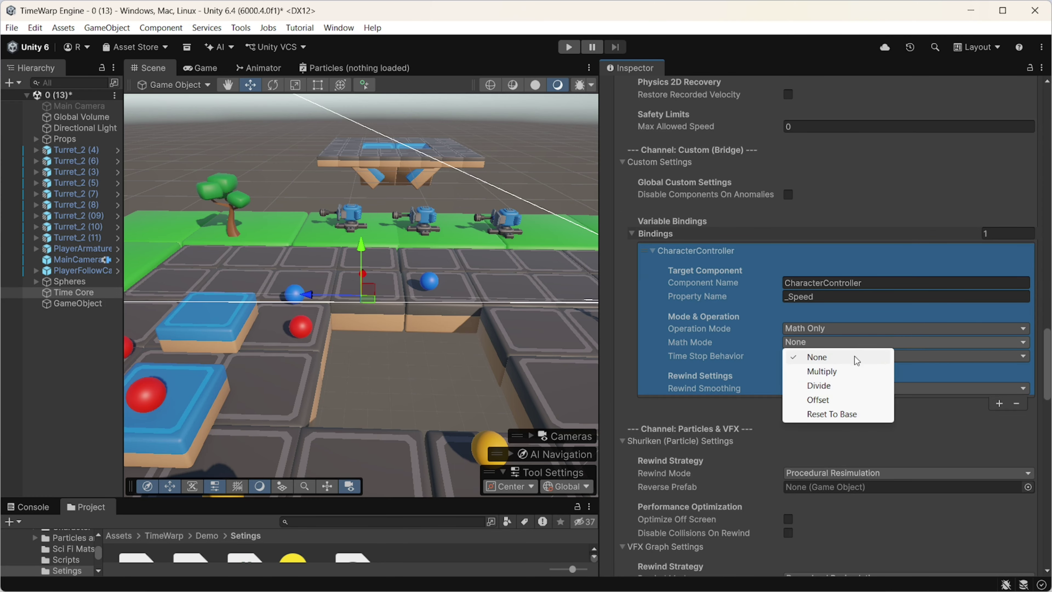
click(849, 368)
click(852, 357)
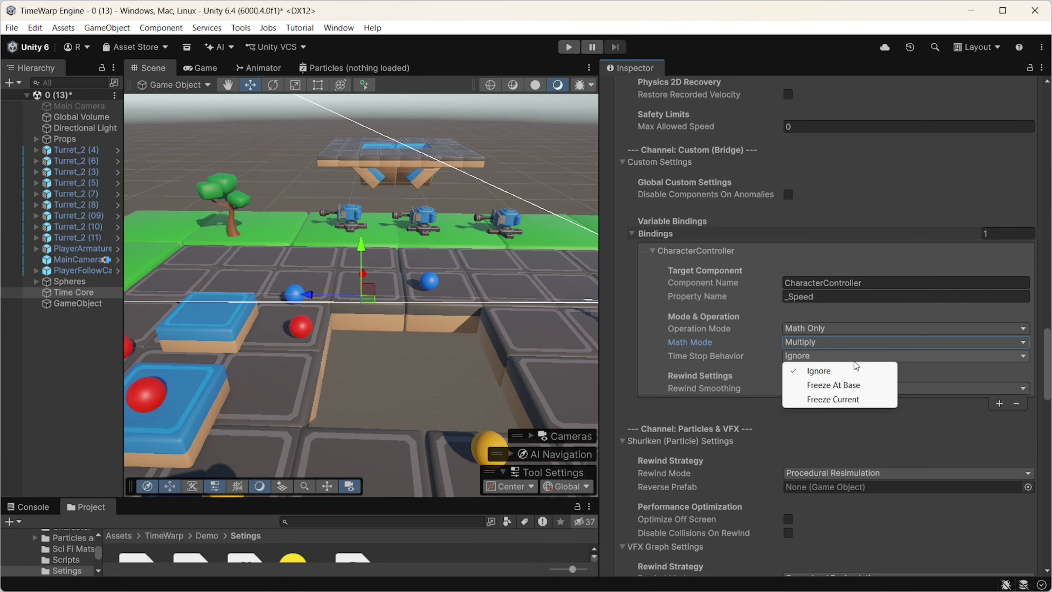
click(866, 398)
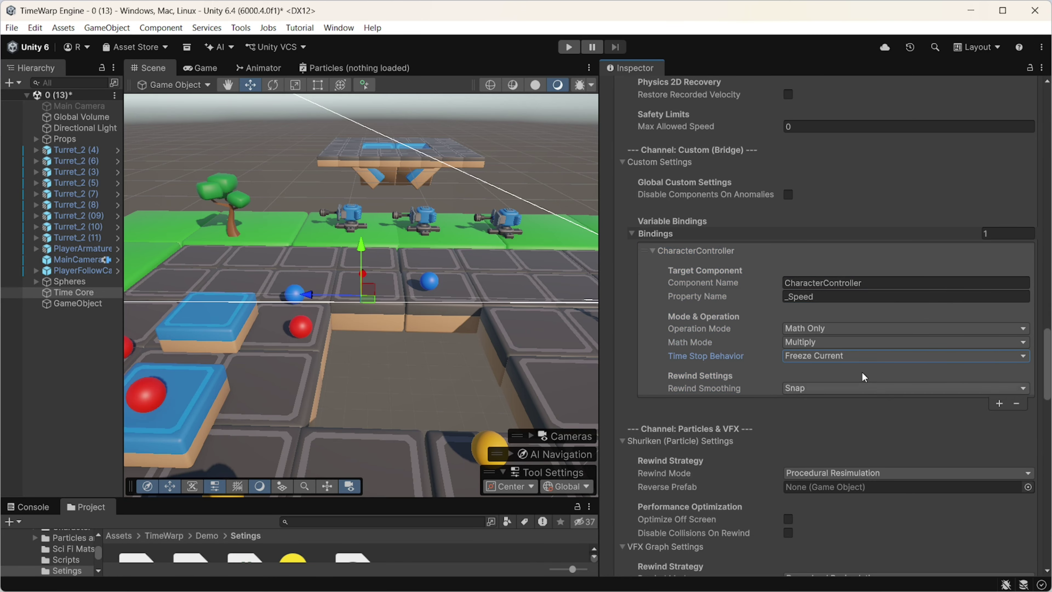
scroll(863, 378, down, 4)
click(838, 313)
click(820, 347)
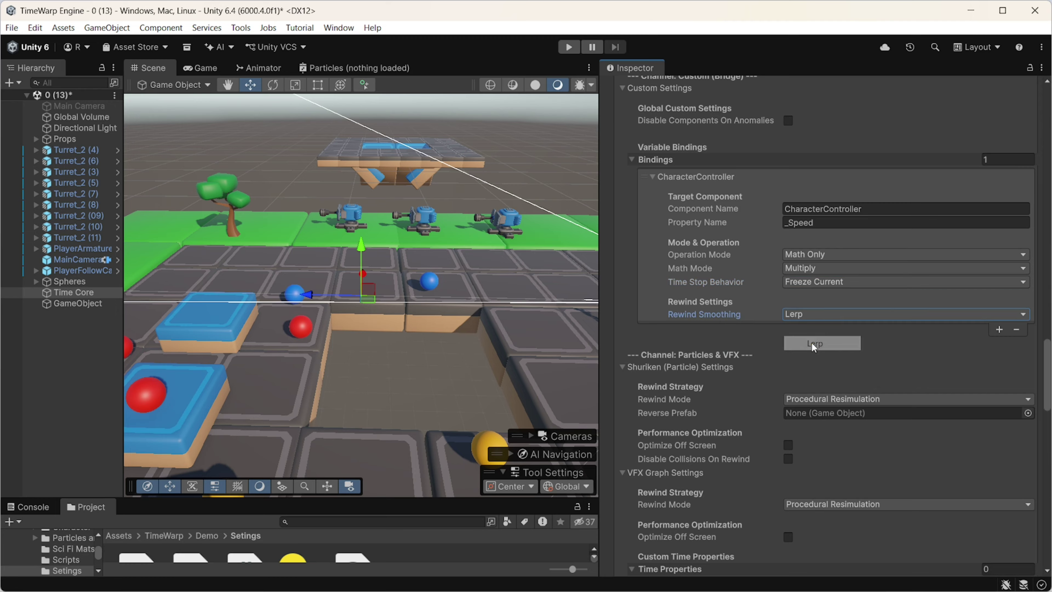
Enable Optimize Off Screen and Disable Collisions On Rewind in the Shuriken (Particle) Settings, keeping Procedural Resimulation as the rewind mode
scroll(828, 330, down, 8)
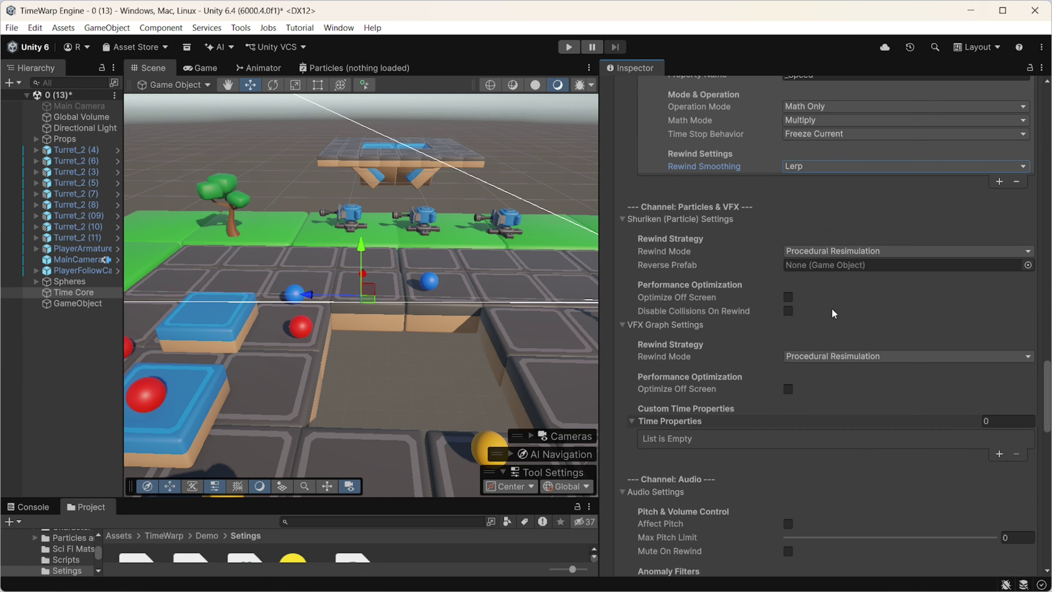
click(844, 253)
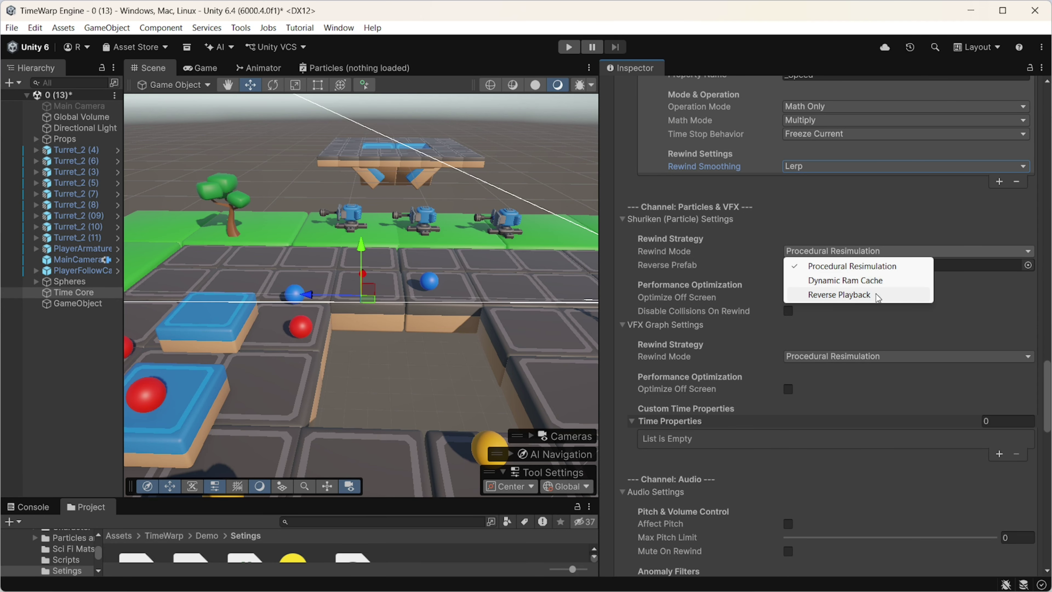
click(958, 295)
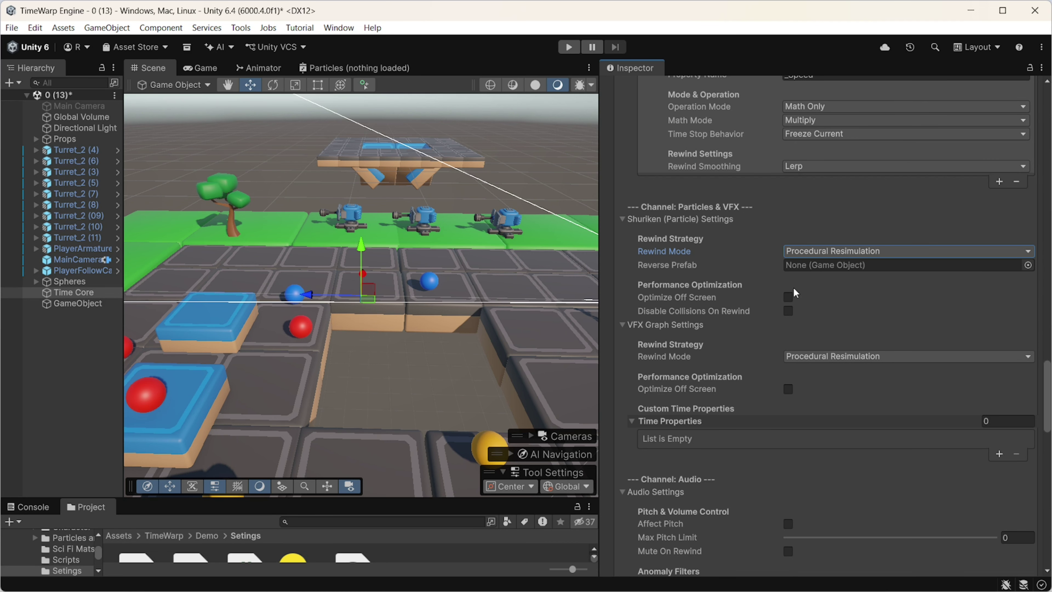
click(788, 297)
scroll(789, 313, down, 3)
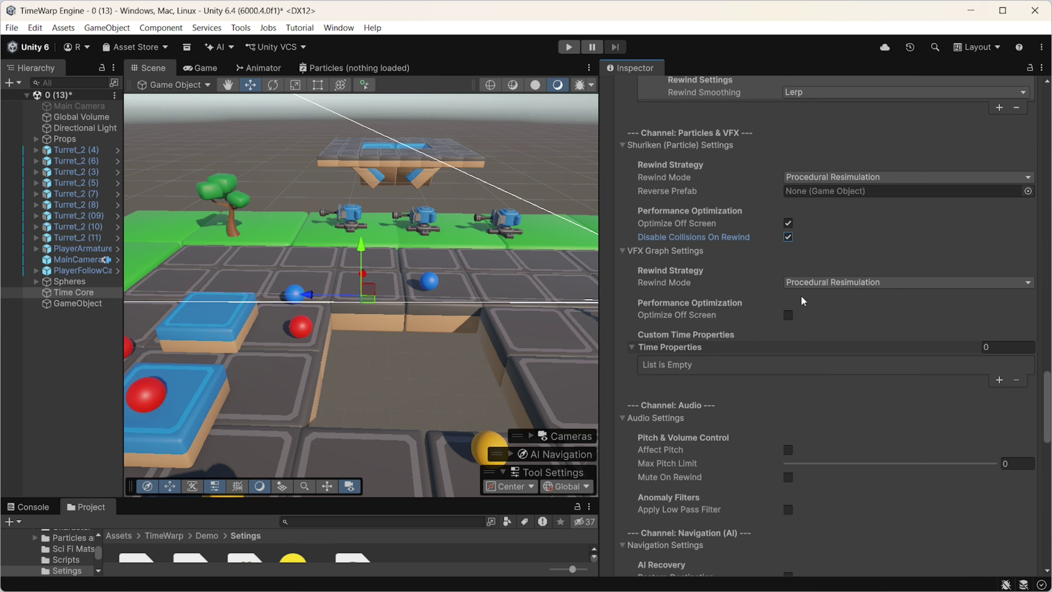
In the VFX Graph Settings, set Rewind Mode to Event Caching, enable Optimize Off Screen and add a blank Time Properties entry
click(803, 282)
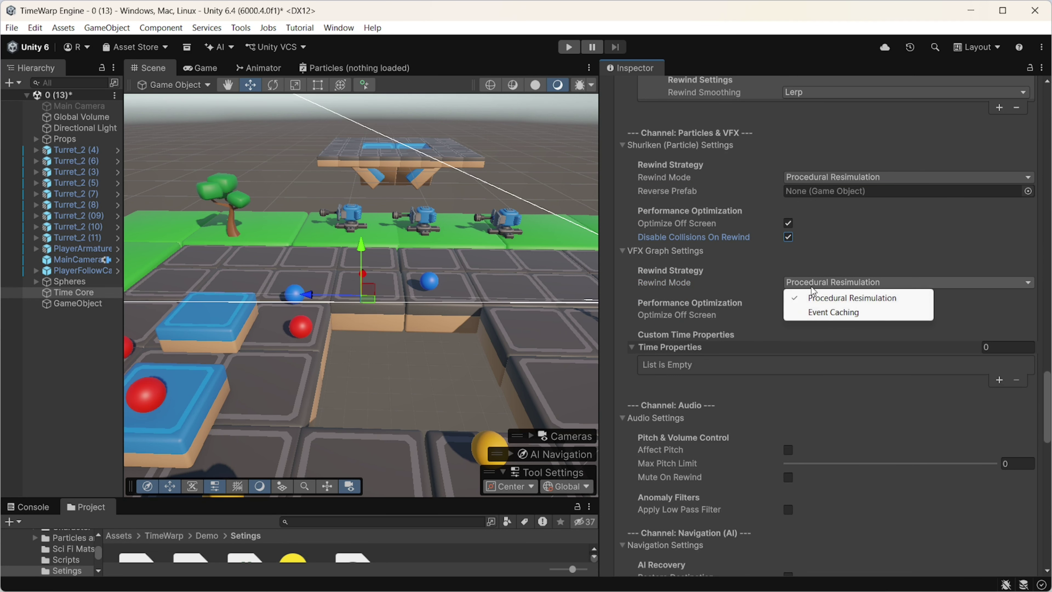
click(824, 311)
click(787, 316)
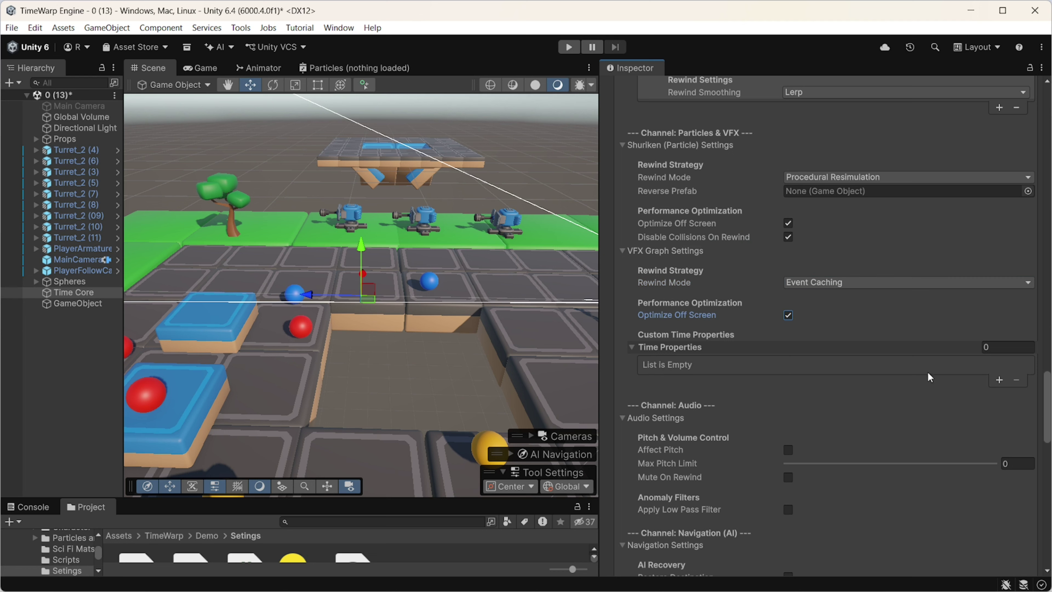
click(998, 379)
click(824, 365)
Turn on Enable Echoes in the rule's Paradox (Echoes) Settings
scroll(840, 401, down, 1)
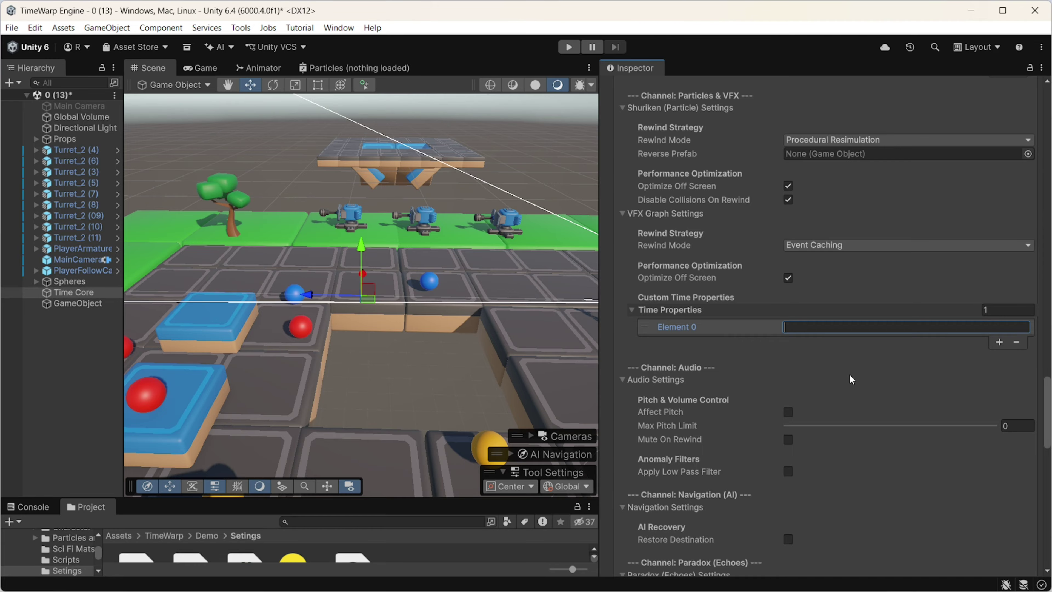
scroll(849, 371, down, 1)
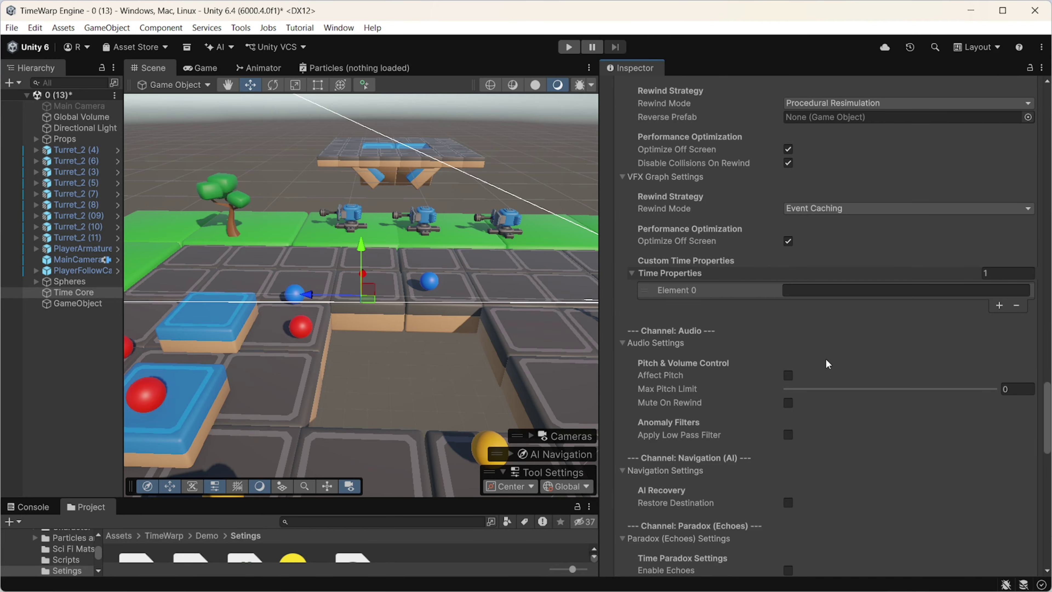
scroll(826, 360, down, 1)
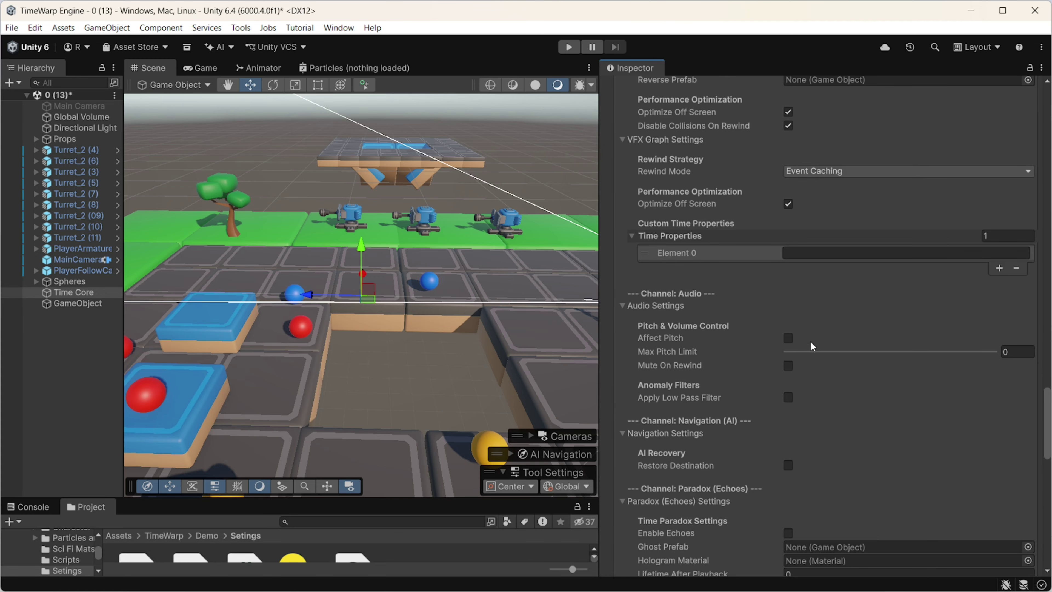
scroll(789, 337, down, 3)
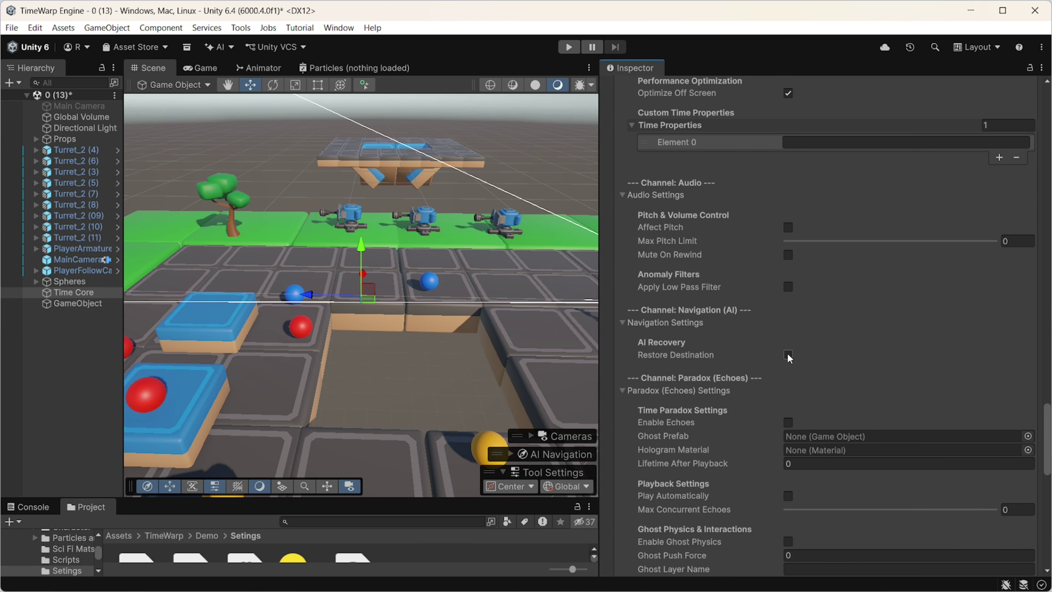
scroll(788, 361, down, 2)
click(788, 349)
Enable Inject Time Body and Inject Kinetic Accumulator in the rule's Injection Flags
scroll(830, 355, down, 1)
scroll(830, 355, down, 7)
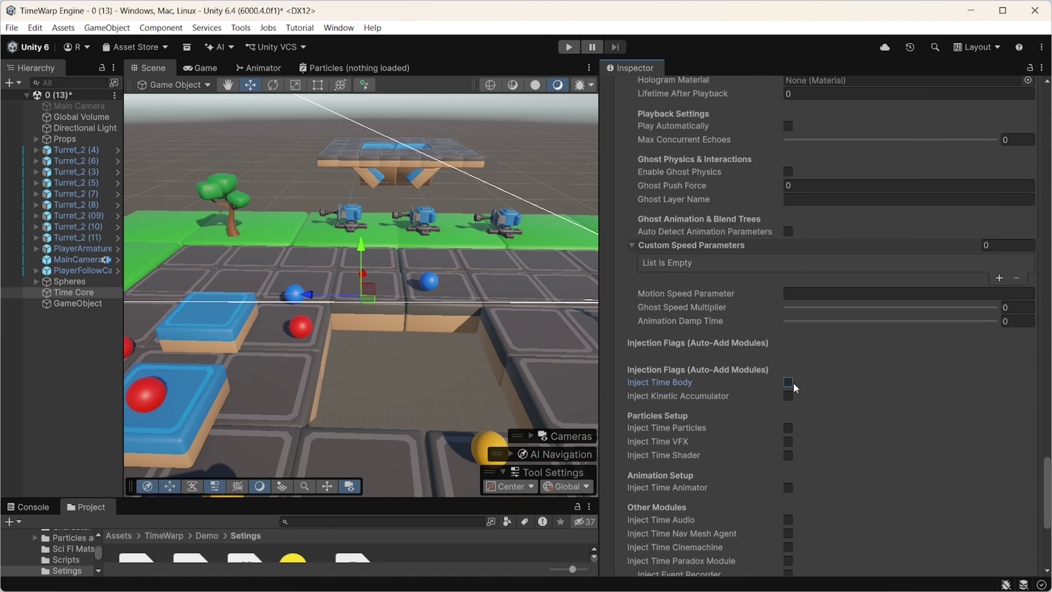
click(788, 382)
click(789, 395)
Set the Controller Adapter Type in the Controller Setup to Unity Character Controller
scroll(796, 393, down, 1)
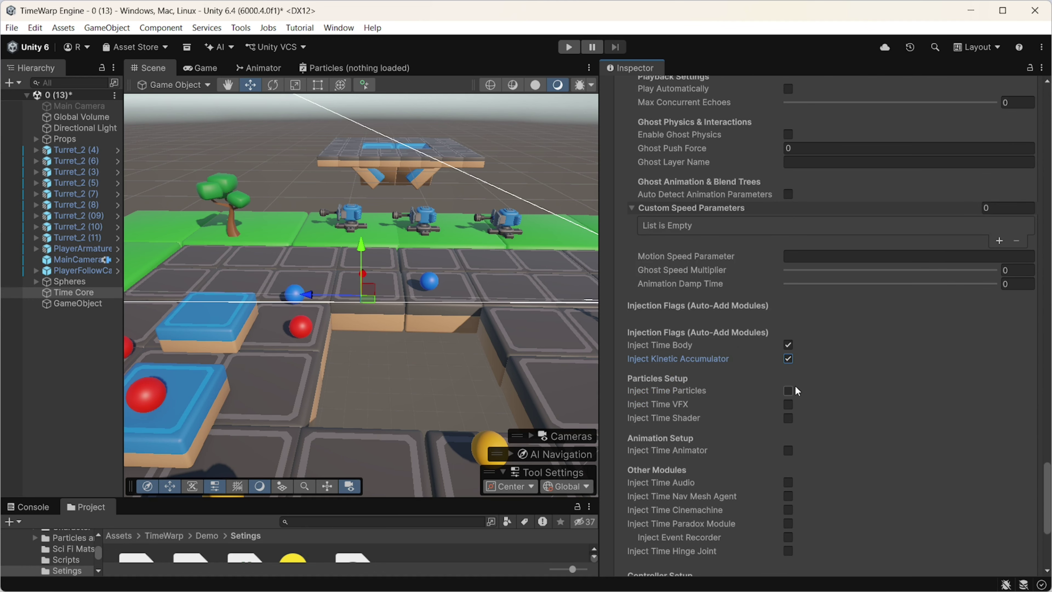
scroll(791, 408, down, 2)
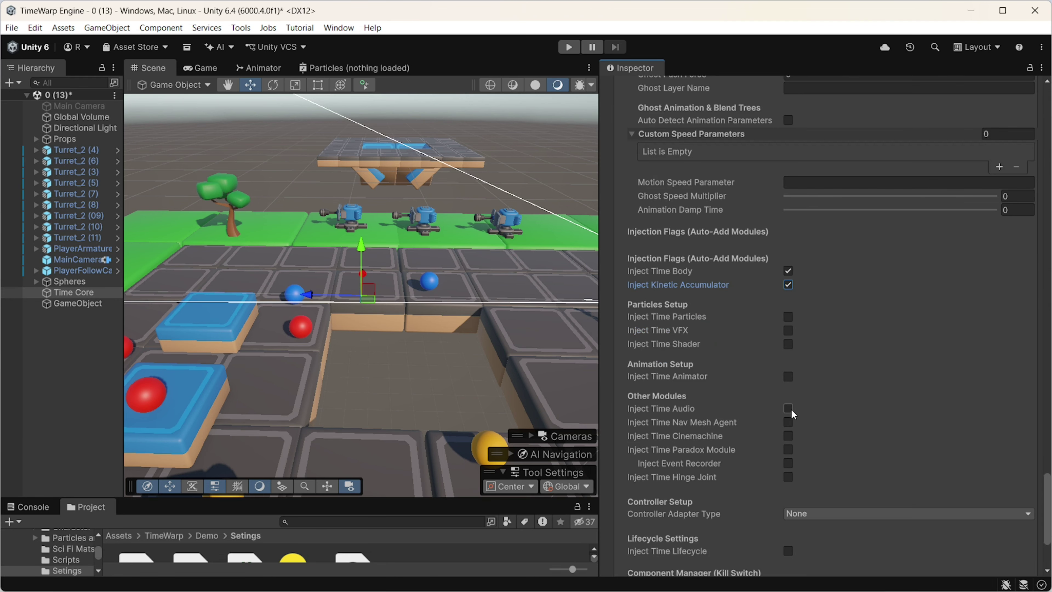
scroll(790, 408, down, 2)
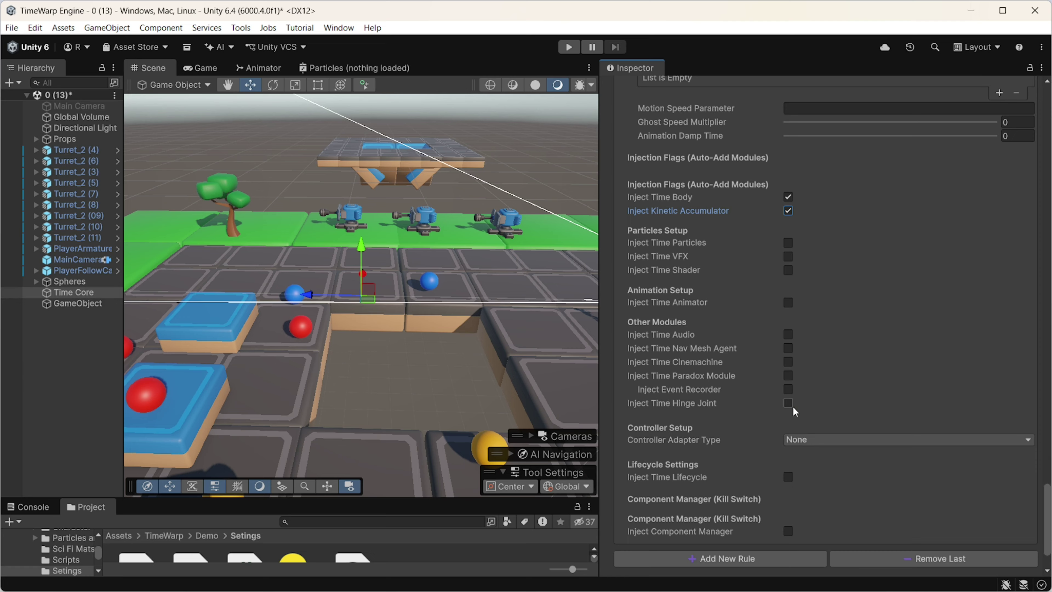
click(809, 440)
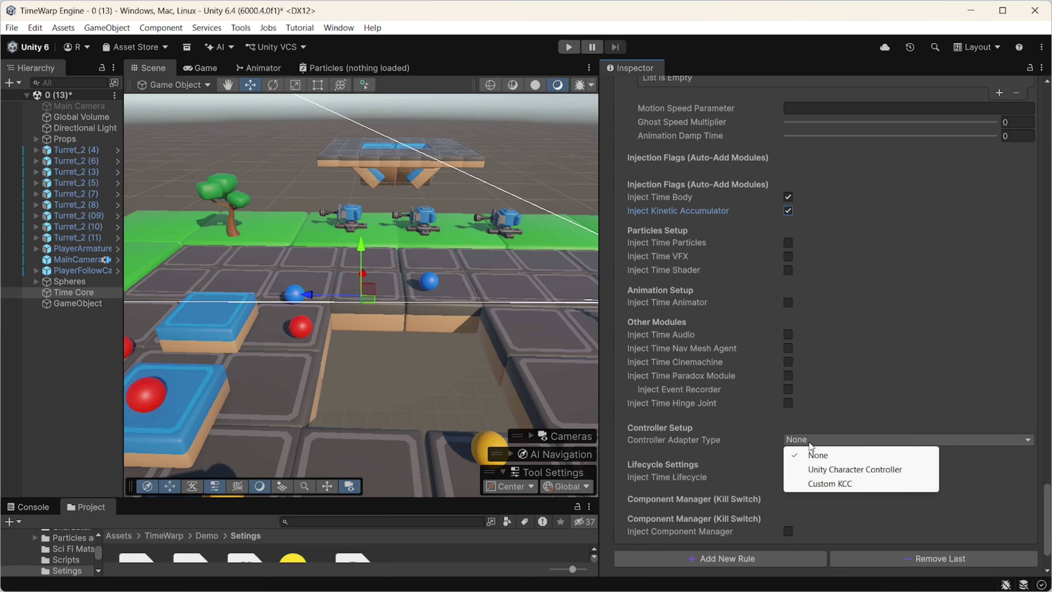
click(834, 472)
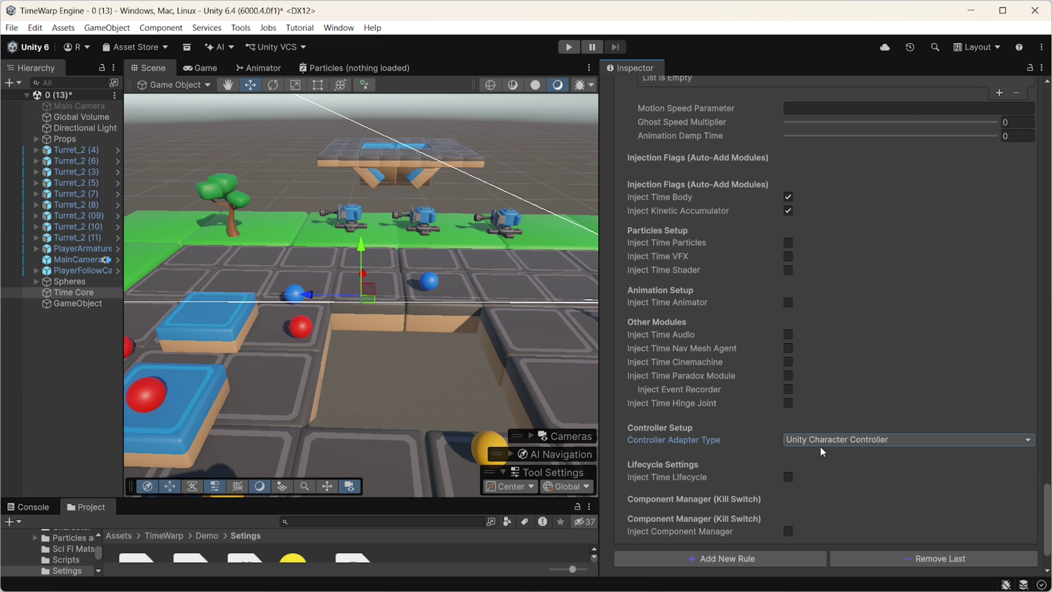
Enable Inject Time Lifecycle in the Lifecycle Settings, together with Keep In Memory For Rewind and Destroy Before Birth
click(794, 478)
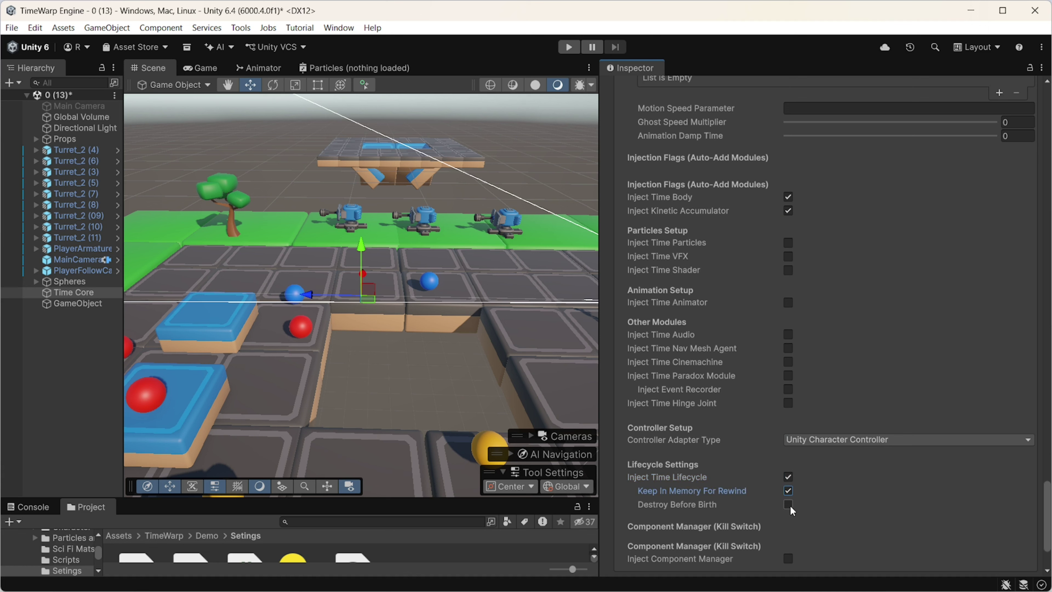
scroll(797, 438, down, 3)
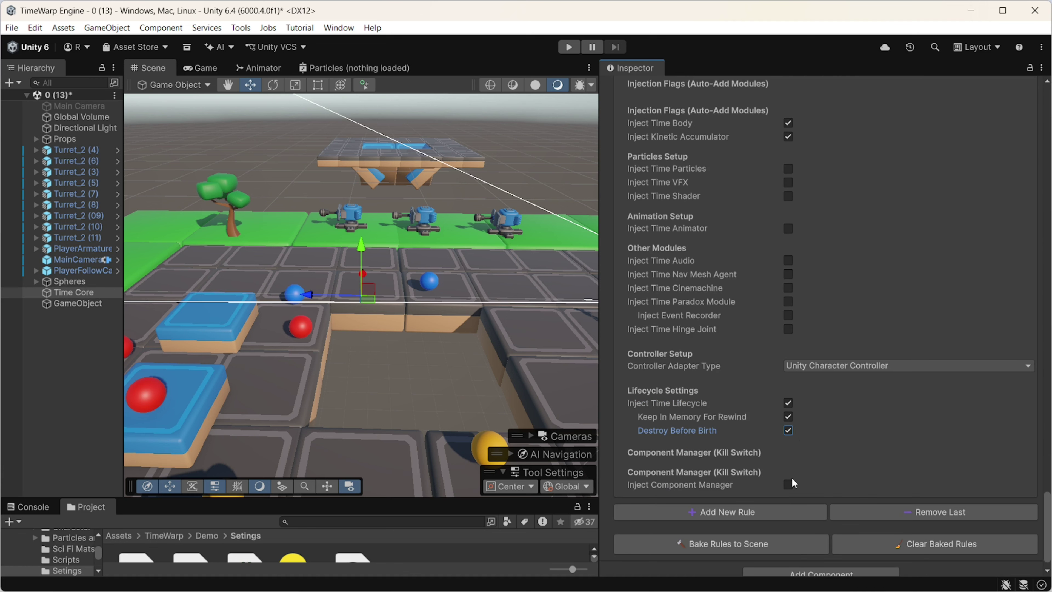
Enable Inject Component Manager in the Component Manager (Kill Switch) section
click(786, 483)
scroll(787, 479, down, 2)
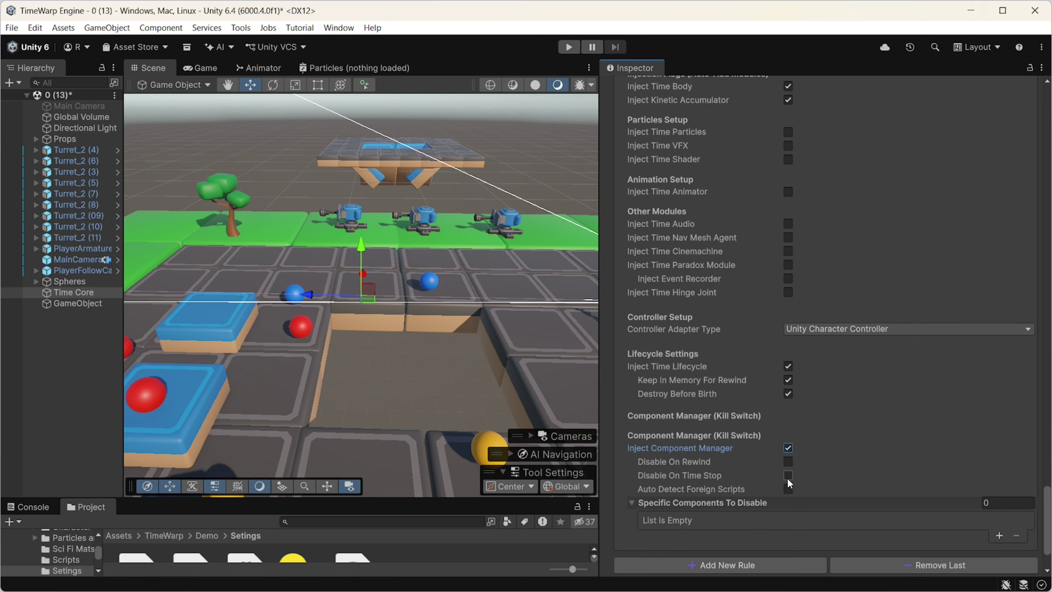